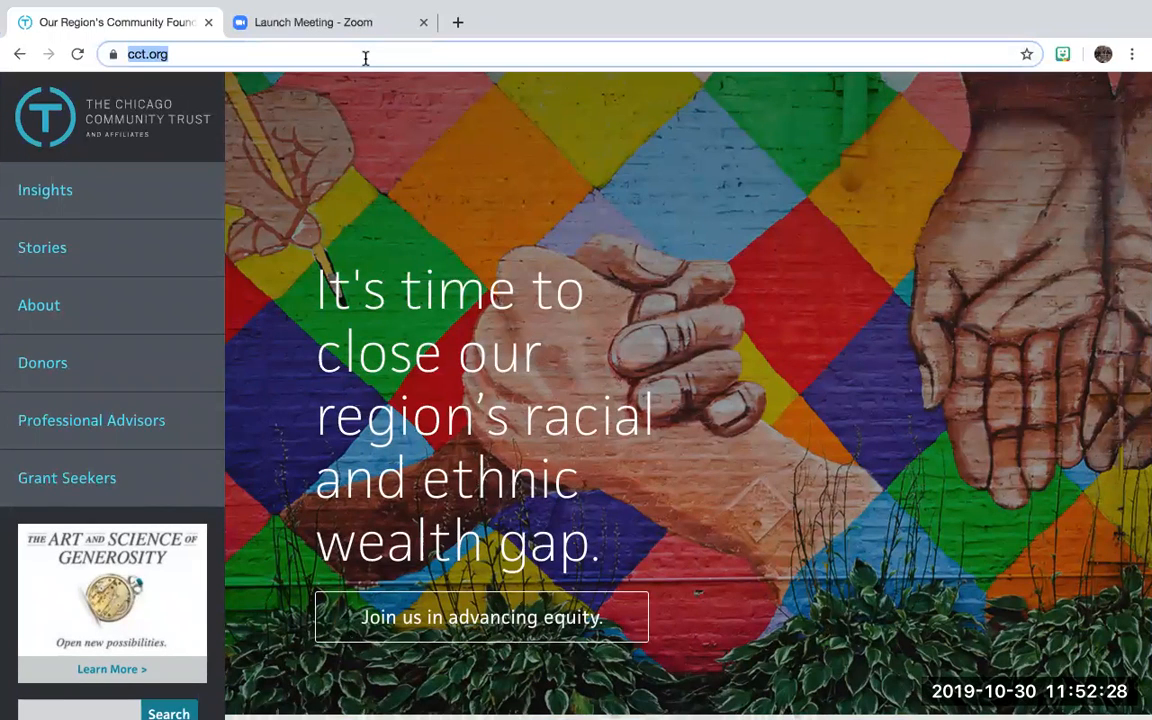
- Open the site's account logins page and go to the Instant Impact login for donors
scroll(122, 288, "down", 1)
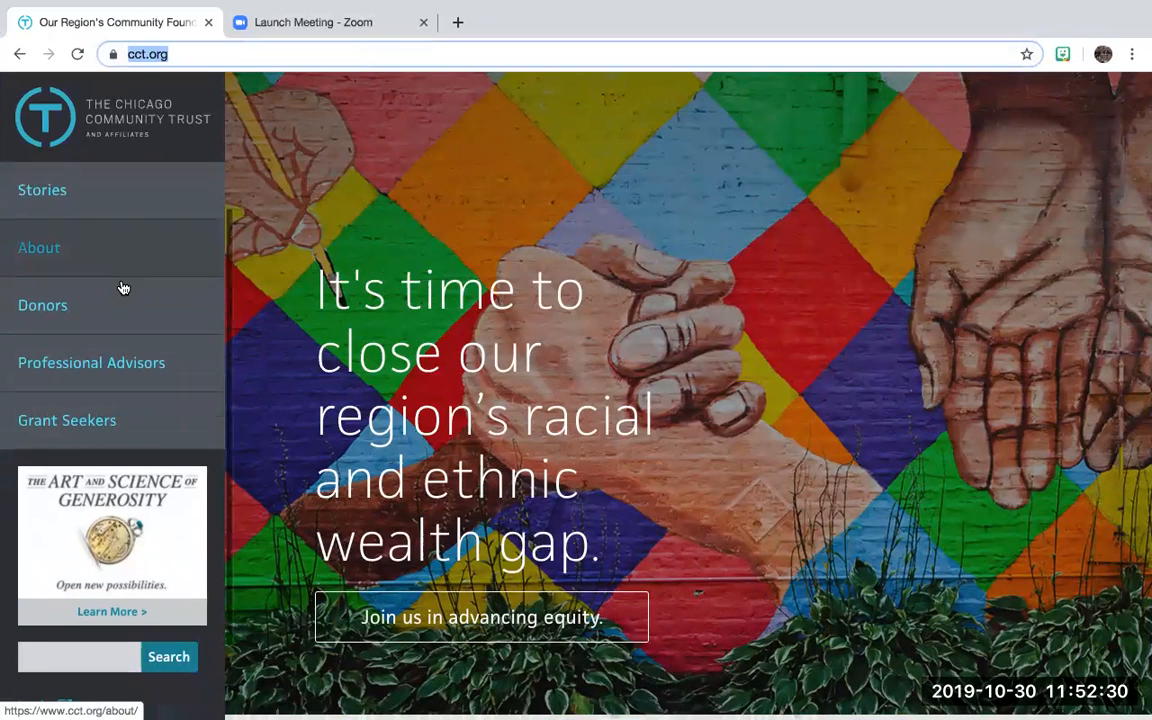
scroll(122, 288, "down", 2)
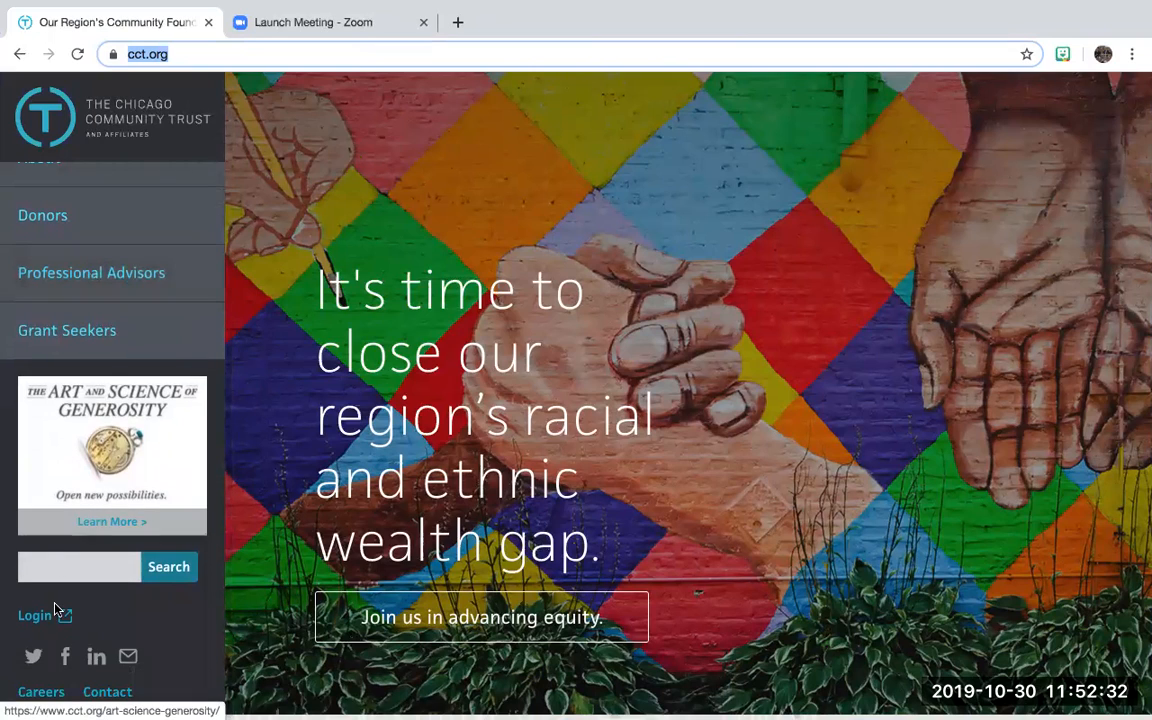
left_click(48, 620)
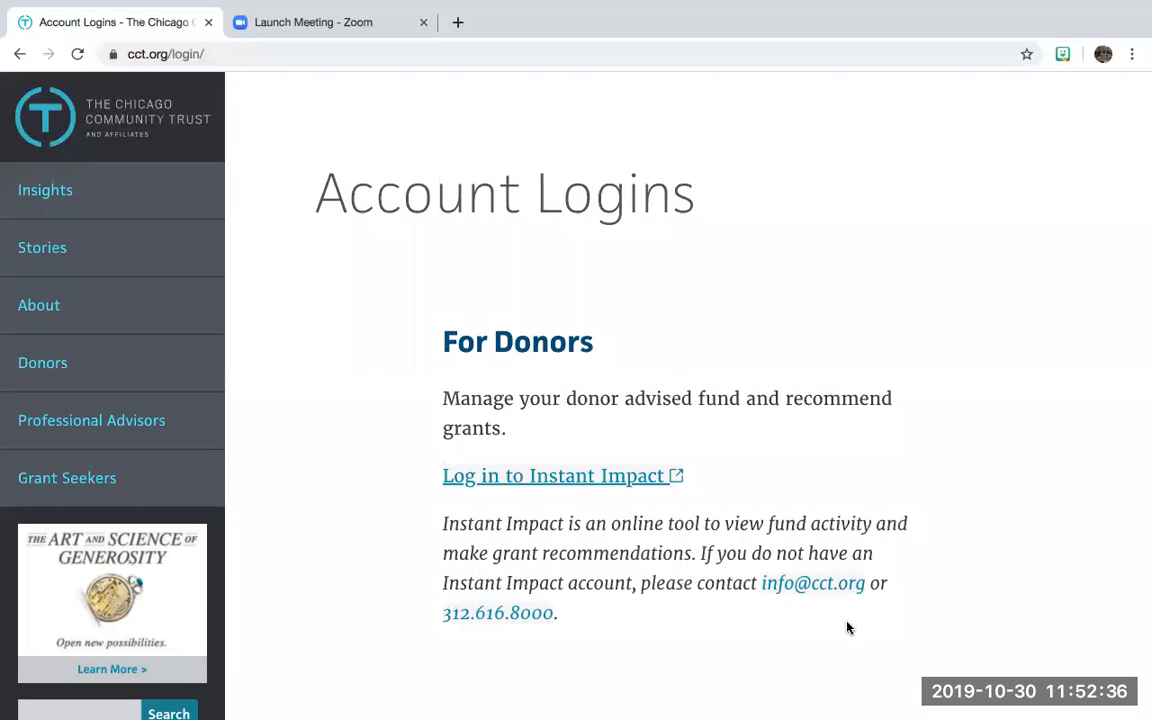
scroll(944, 622, "down", 5)
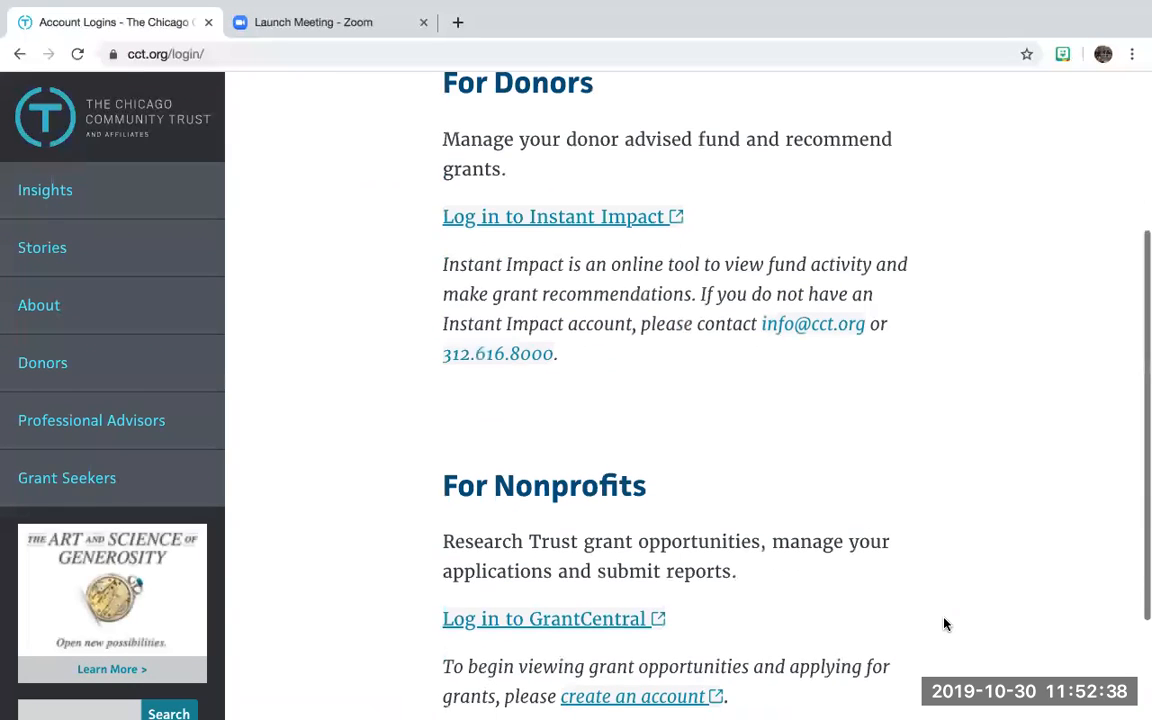
scroll(944, 624, "up", 4)
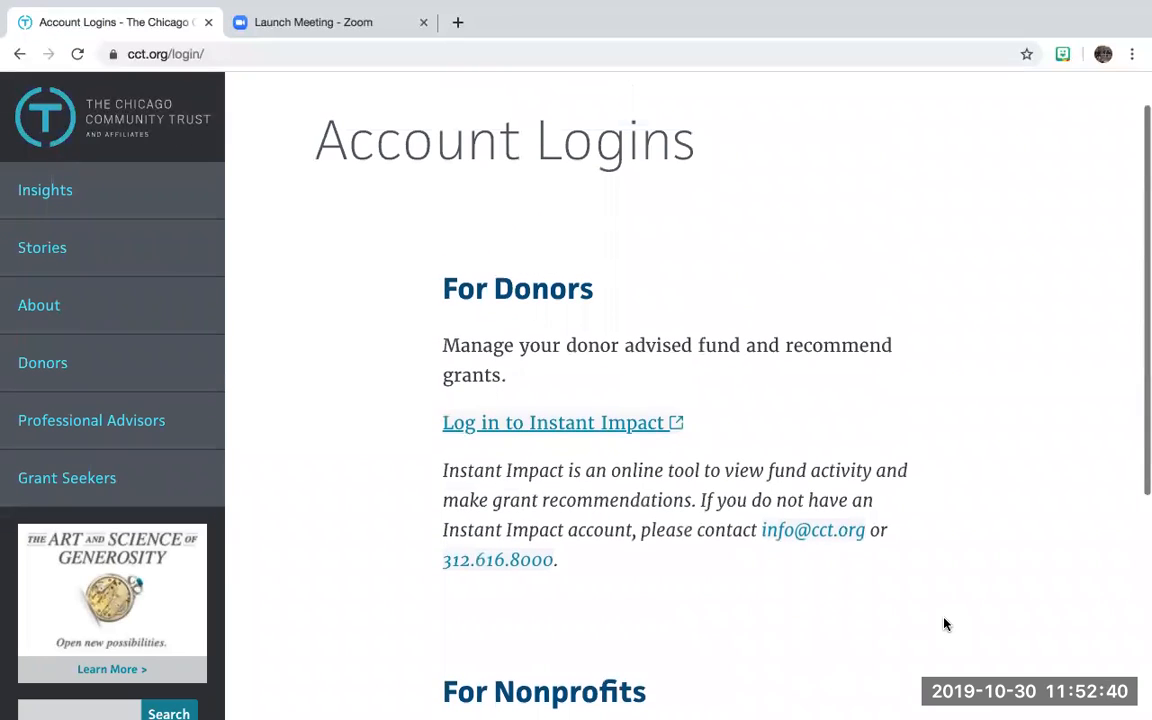
left_click(614, 424)
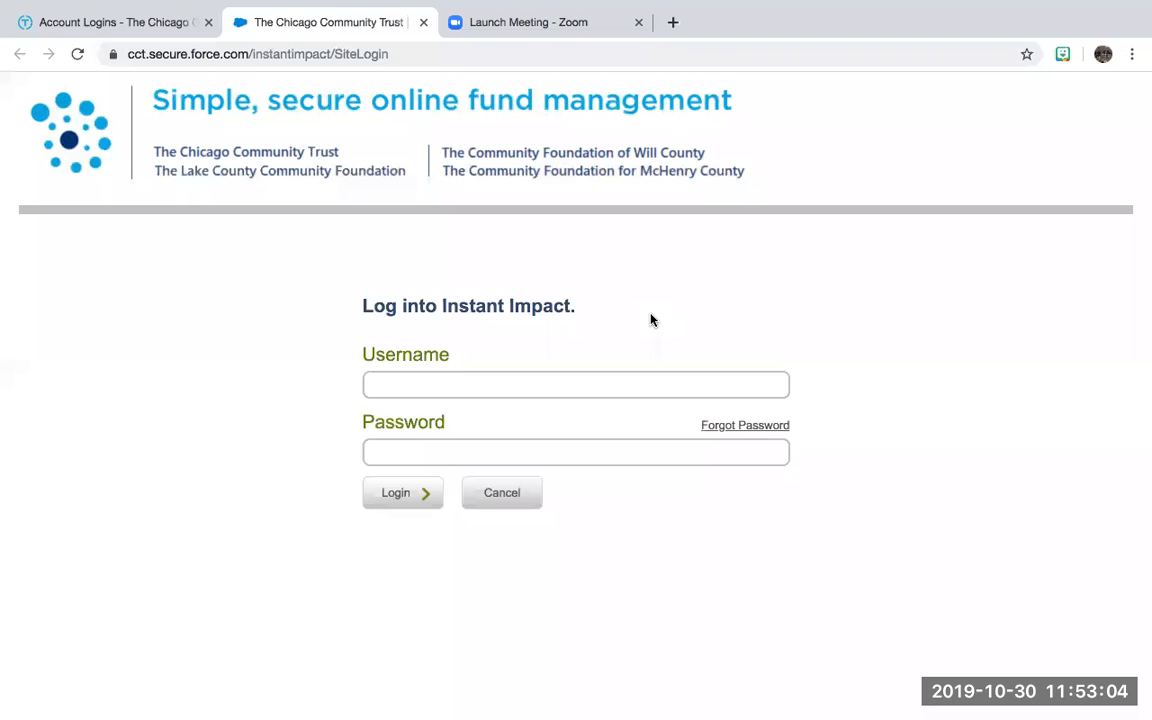
- Log into Instant Impact with the saved username and the account password
left_click(558, 386)
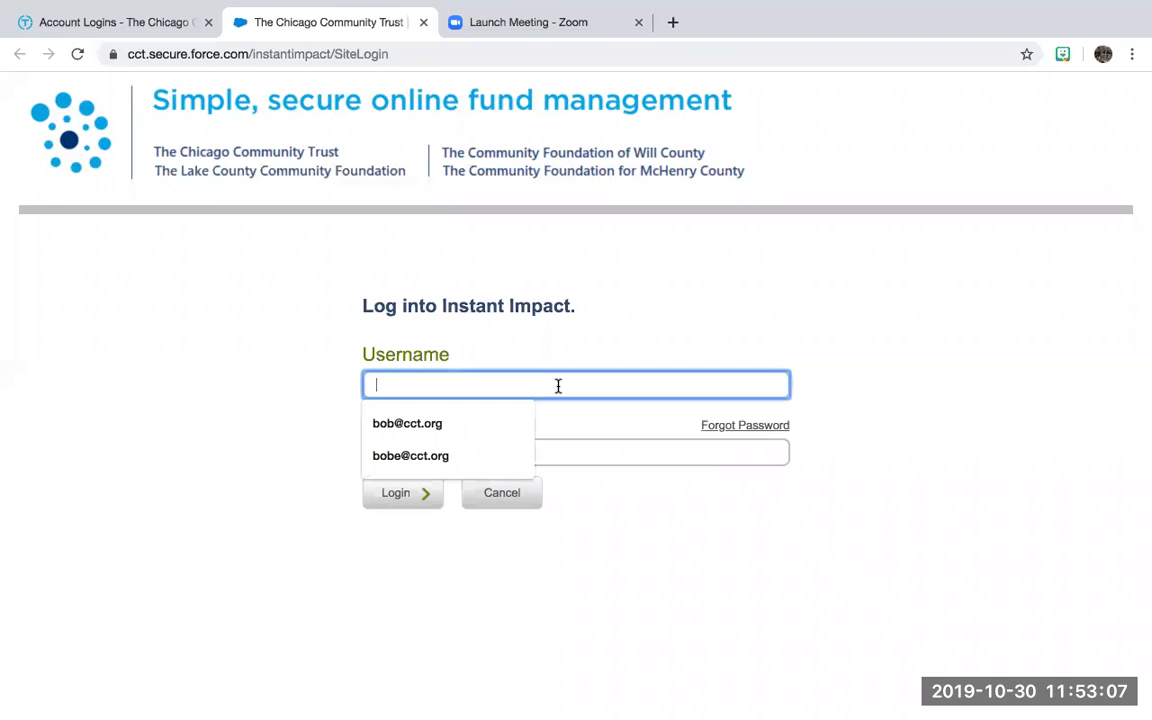
left_click(438, 456)
left_click(438, 456)
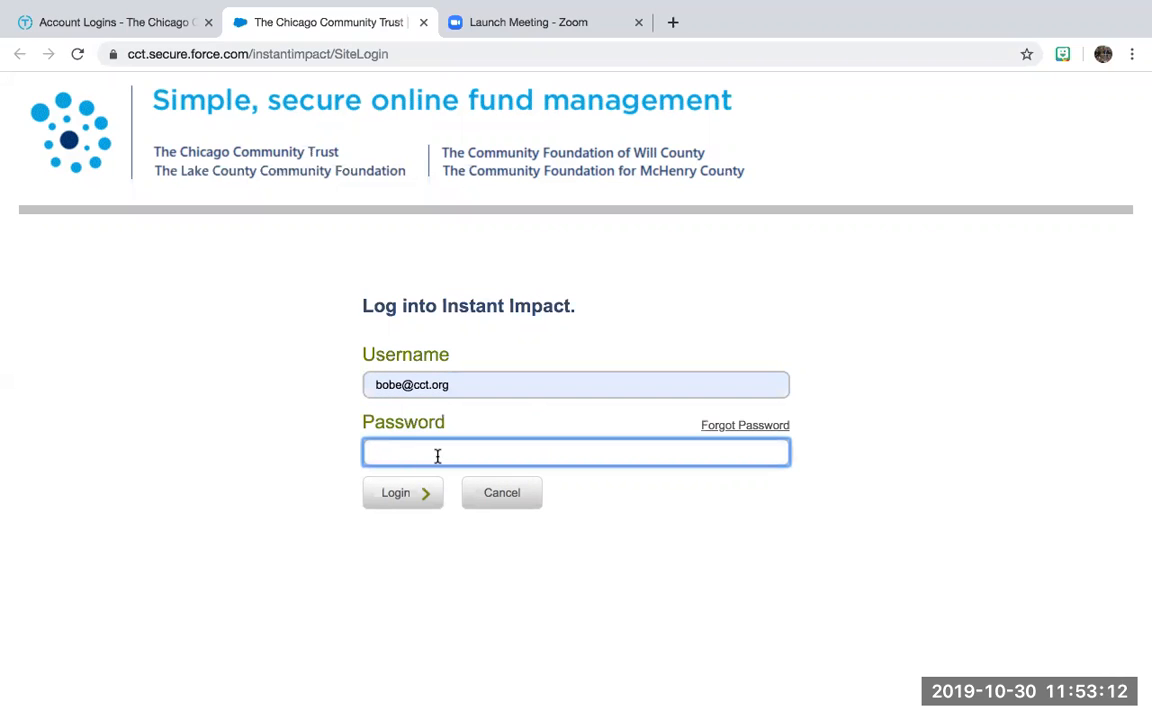
type("**********")
key("Return")
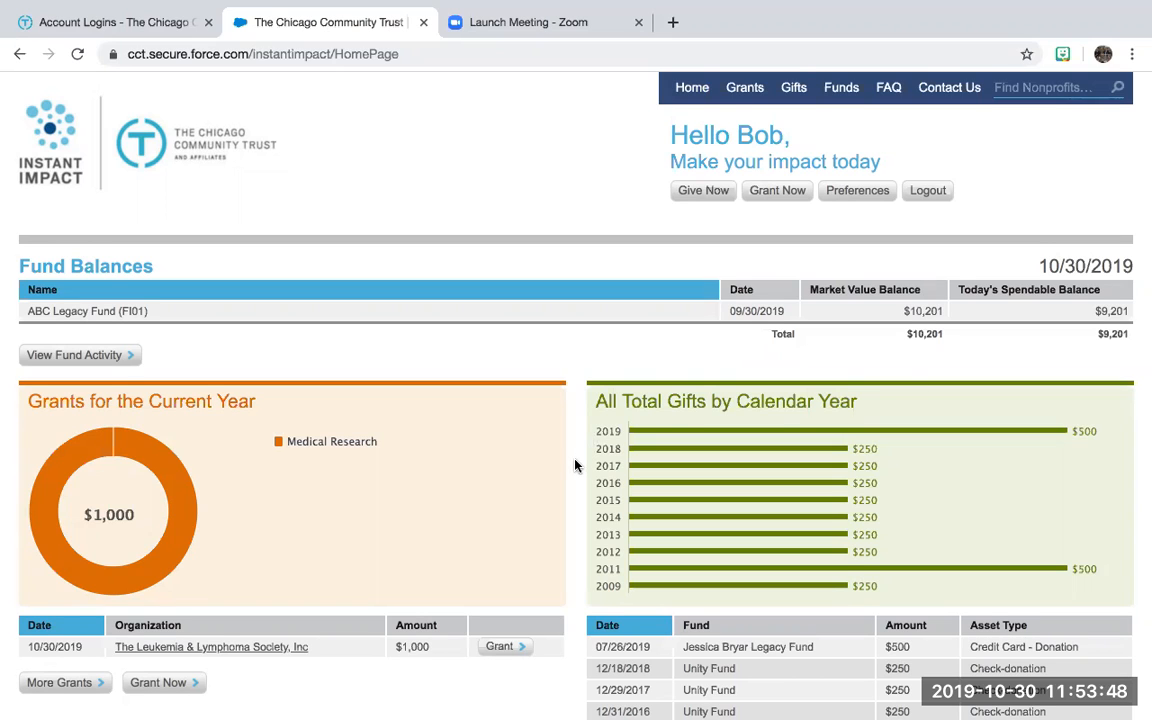
- Start a new grant recommendation and choose ABC Legacy Fund as the fund it comes from
scroll(575, 465, "down", 2)
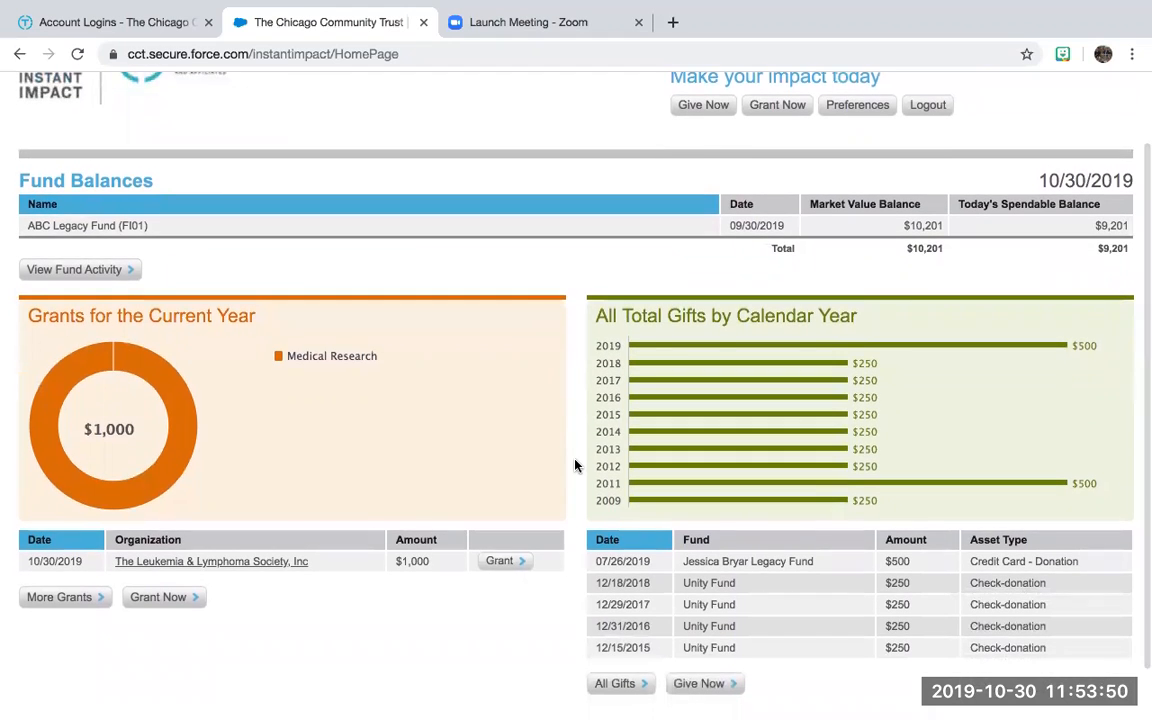
scroll(575, 465, "down", 2)
scroll(575, 465, "up", 3)
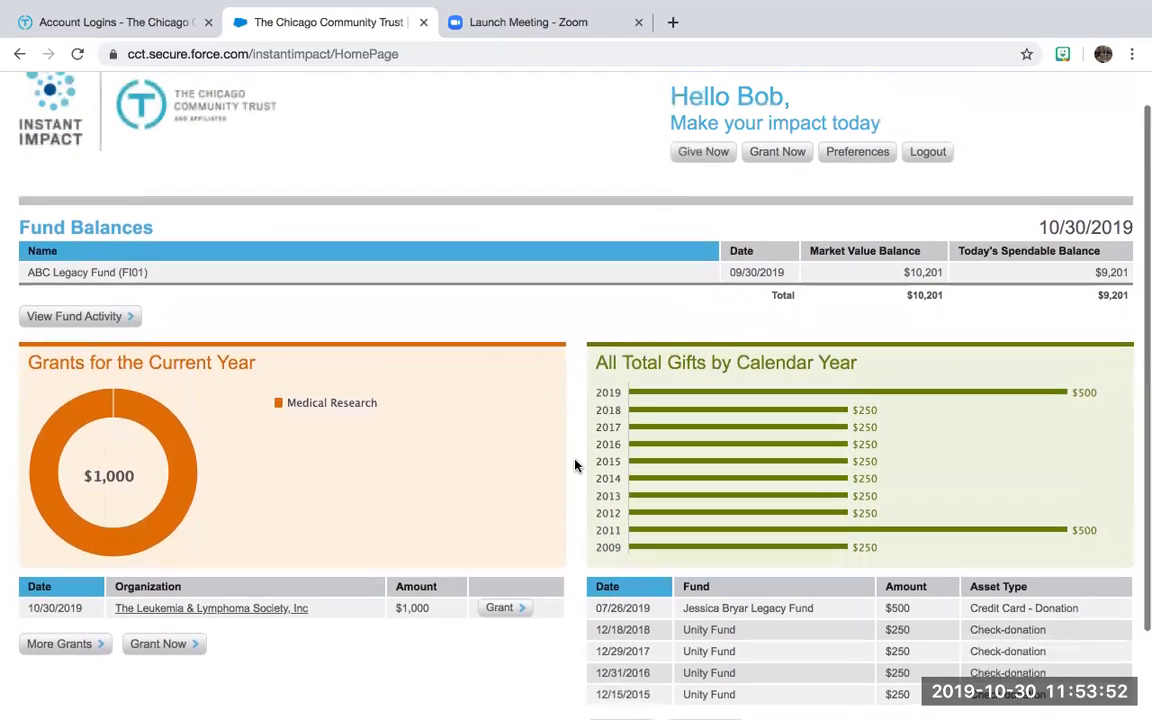
scroll(575, 465, "up", 1)
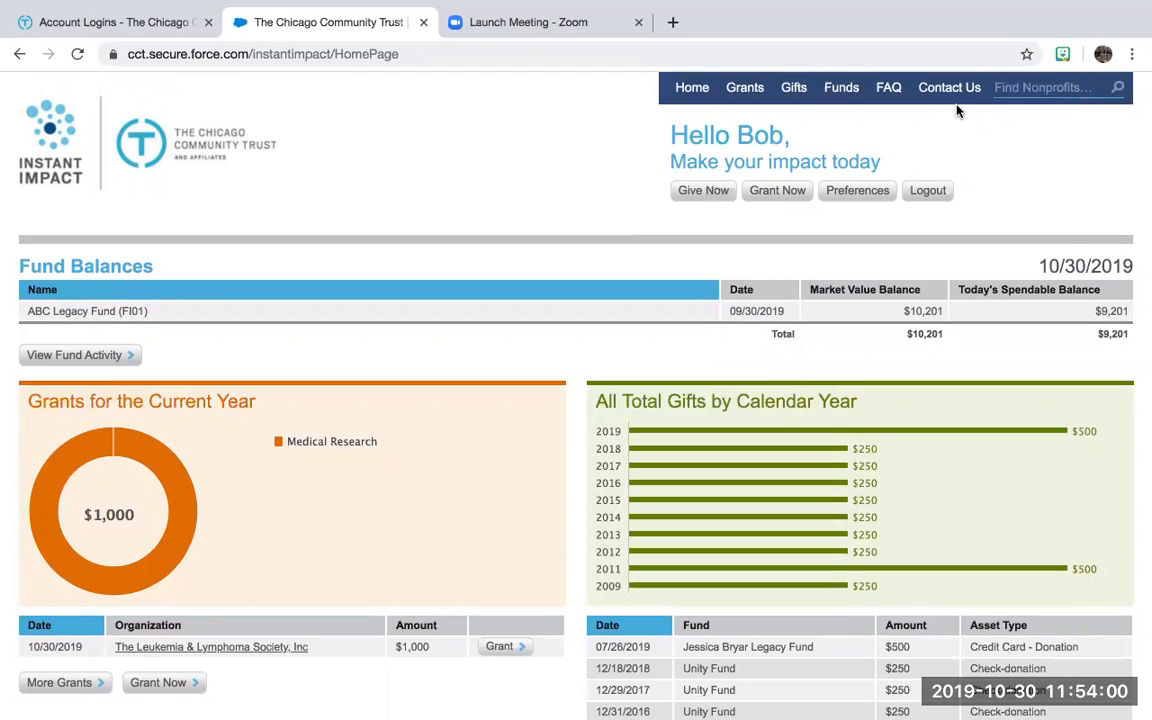
left_click(1014, 87)
left_click(1022, 131)
scroll(979, 177, "down", 1)
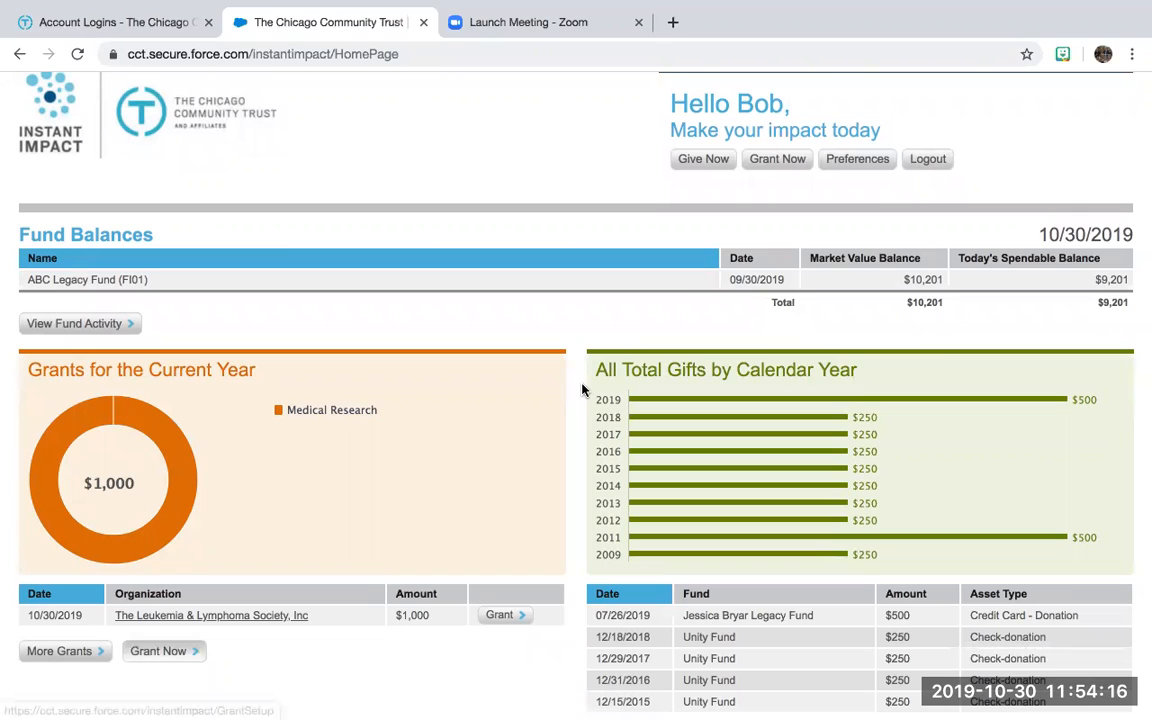
left_click(777, 159)
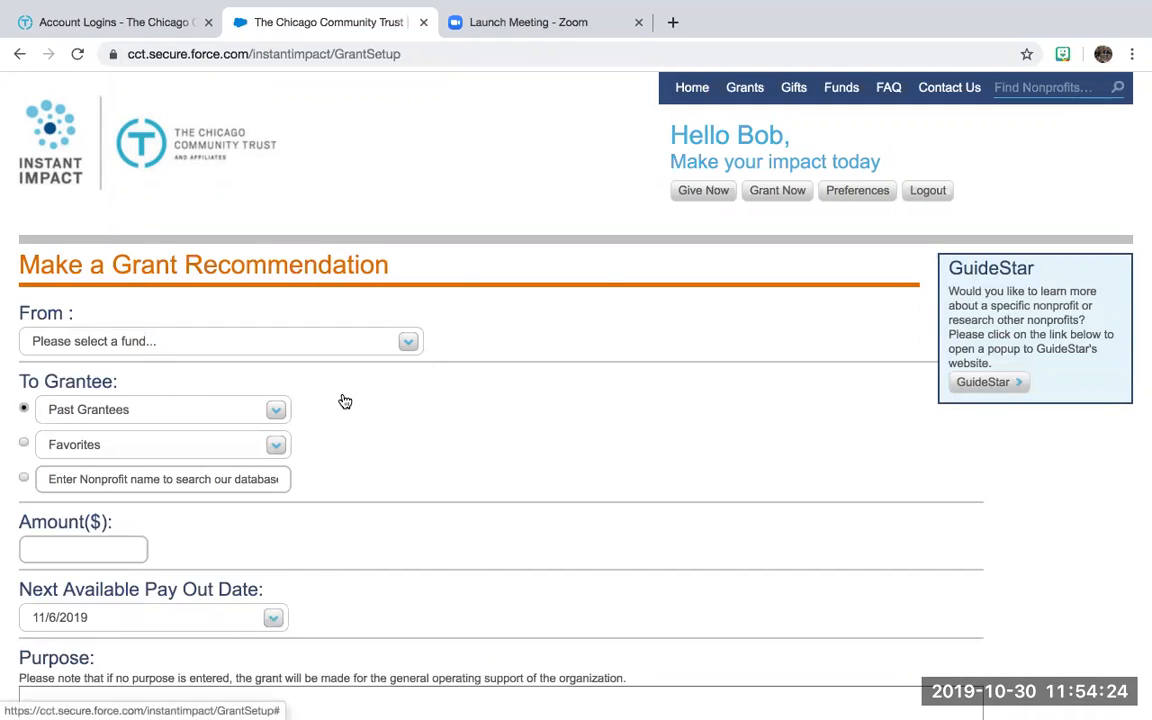
left_click(308, 350)
key("Return")
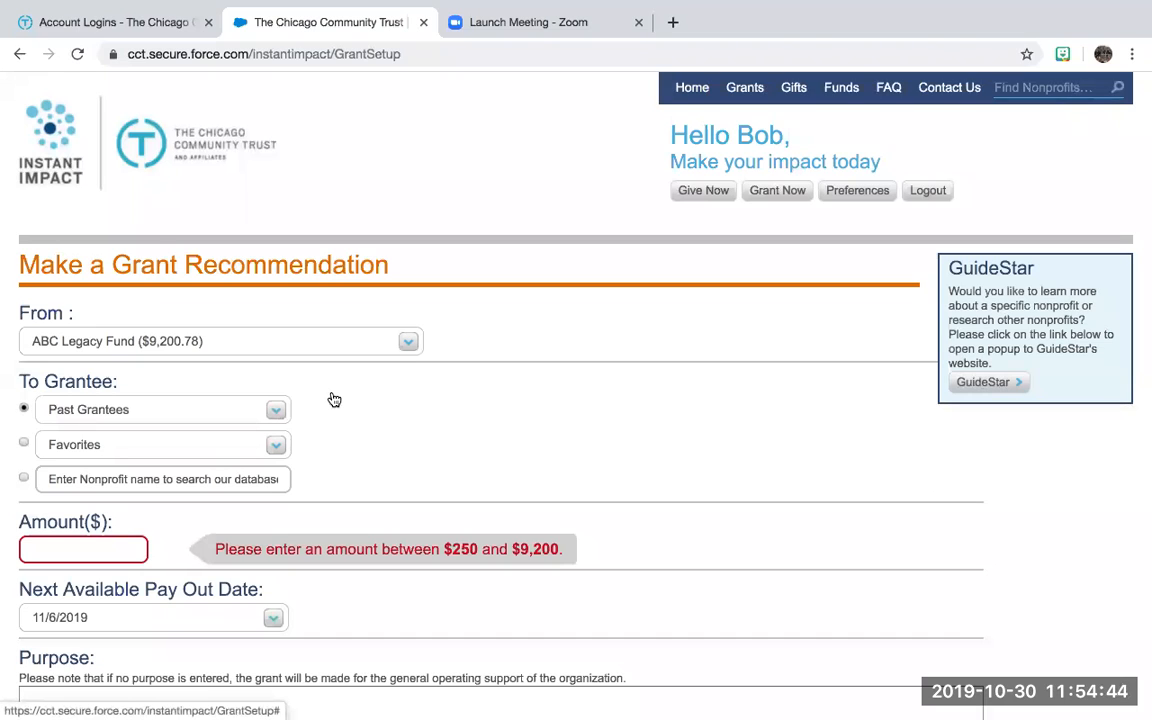
- Check the past grantees and favorites choices, and enter XYZ Organization as the nonprofit grantee
left_click(276, 410)
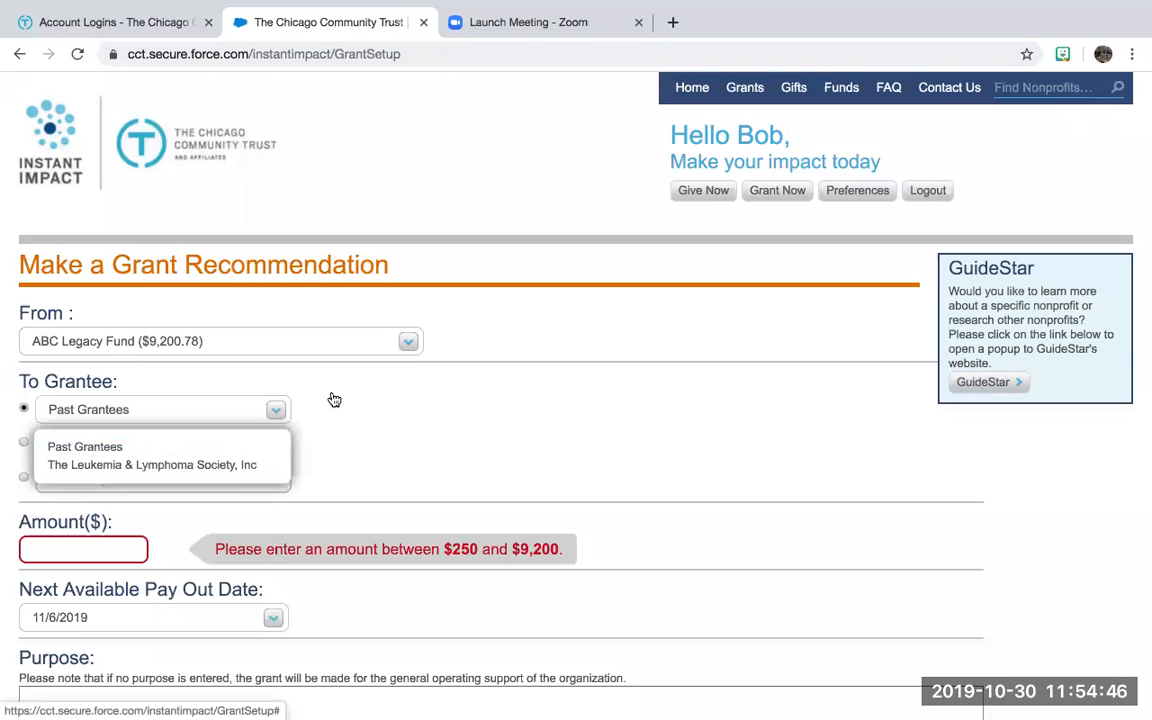
left_click(278, 449)
left_click(289, 444)
left_click(289, 444)
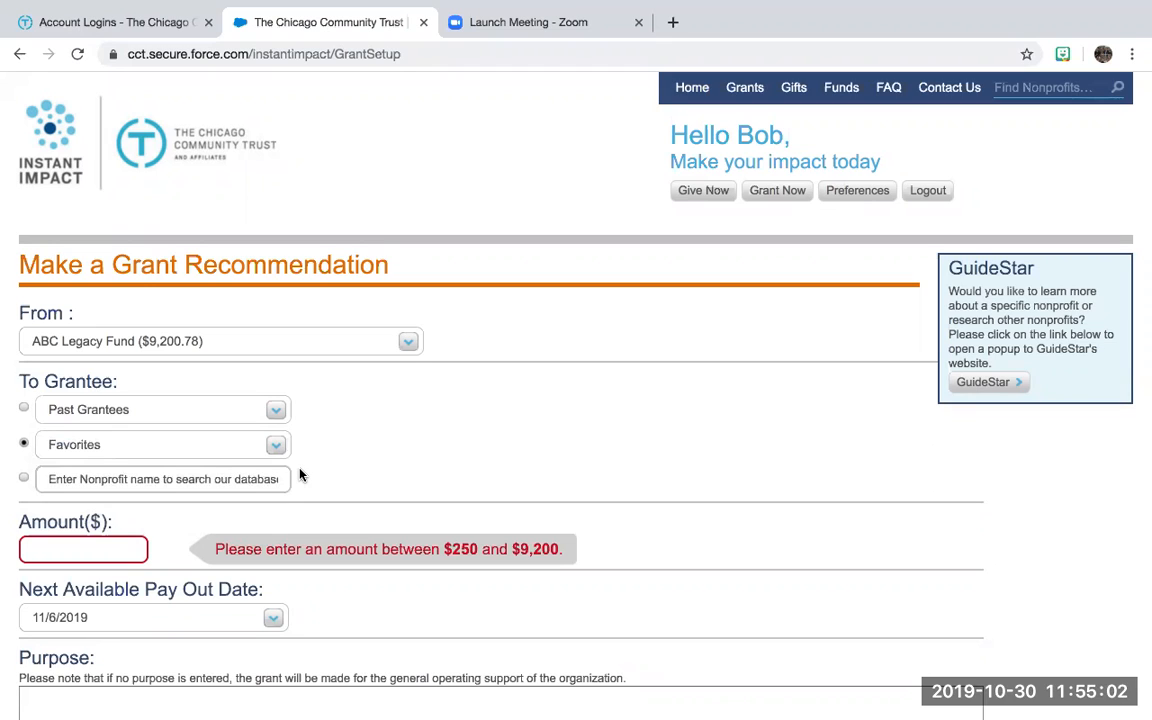
left_click(236, 476)
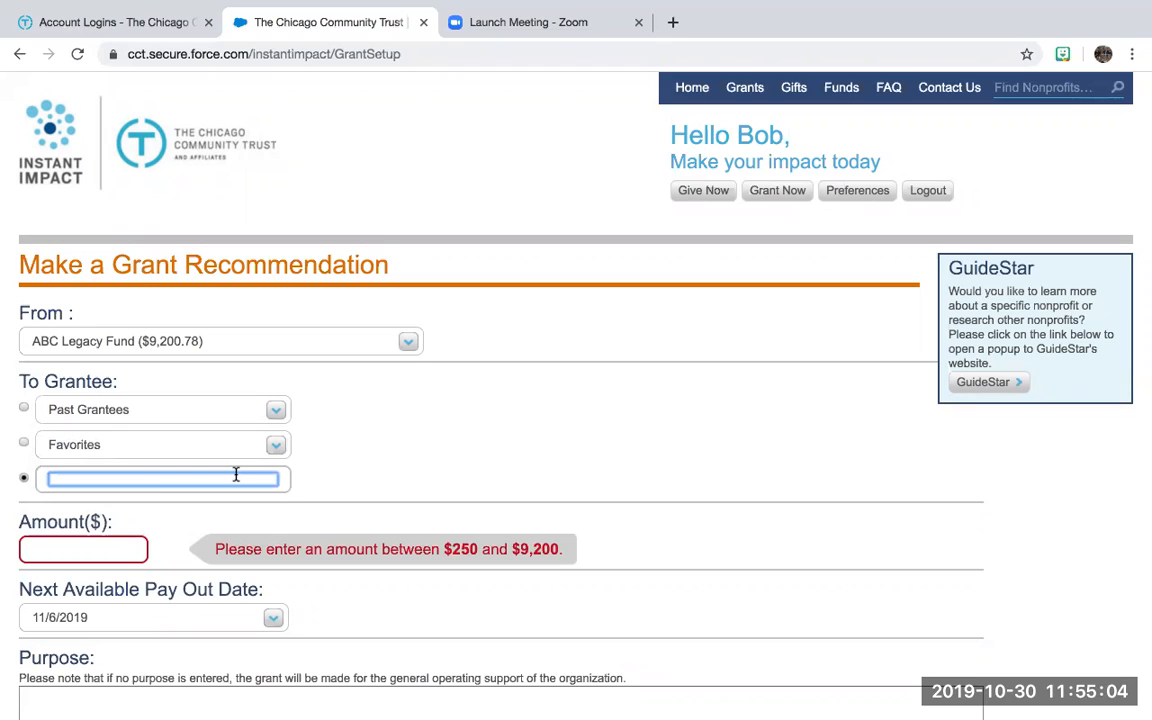
type("XYZ Organization")
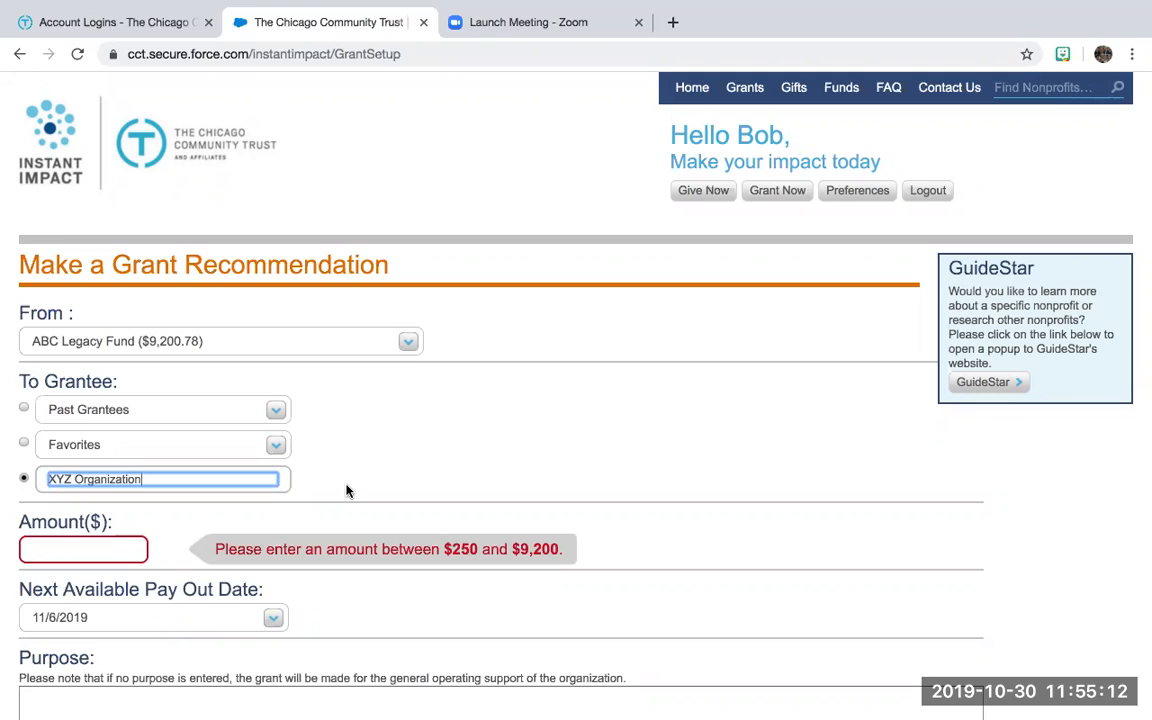
key("BackSpace")
key("BackSpace")
key("BackSpace")
key("BackSpace")
key("BackSpace")
key("BackSpace")
key("BackSpace")
key("BackSpace")
key("BackSpace")
key("BackSpace")
key("BackSpace")
key("BackSpace")
key("BackSpace")
key("BackSpace")
key("BackSpace")
key("BackSpace")
type("YM")
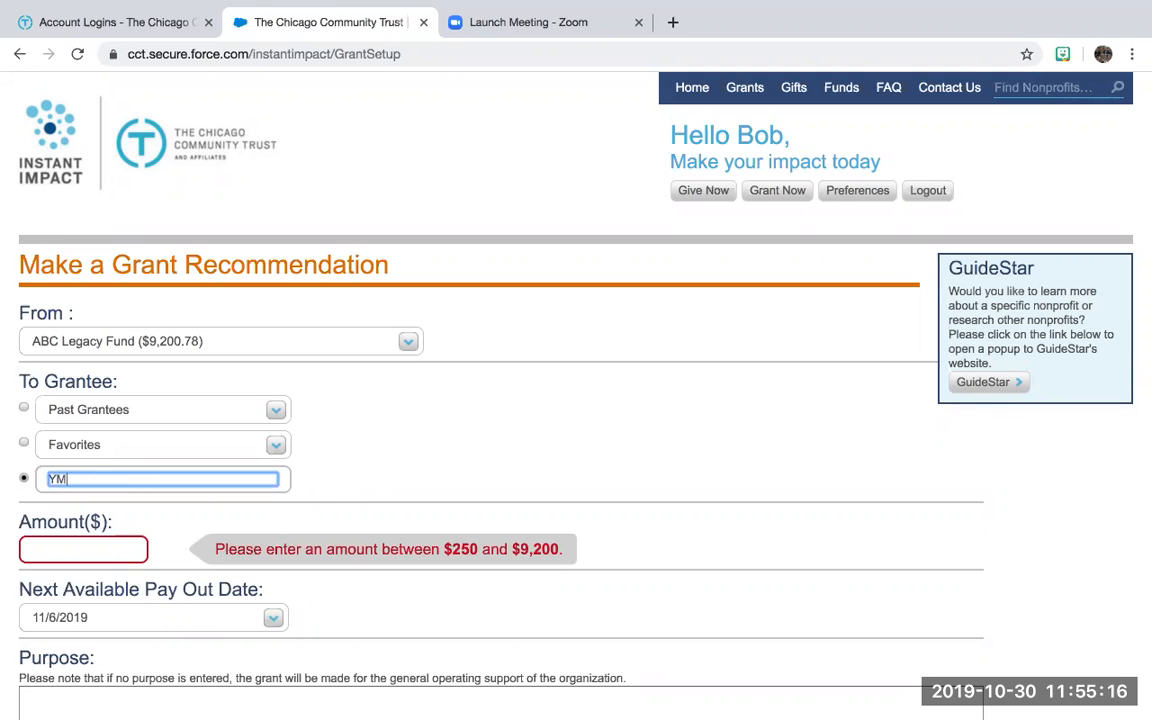
type("C")
key("BackSpace")
key("BackSpace")
key("BackSpace")
type("XYZ Organization")
- Set the grant amount to $250
left_click(435, 482)
scroll(175, 515, "down", 1)
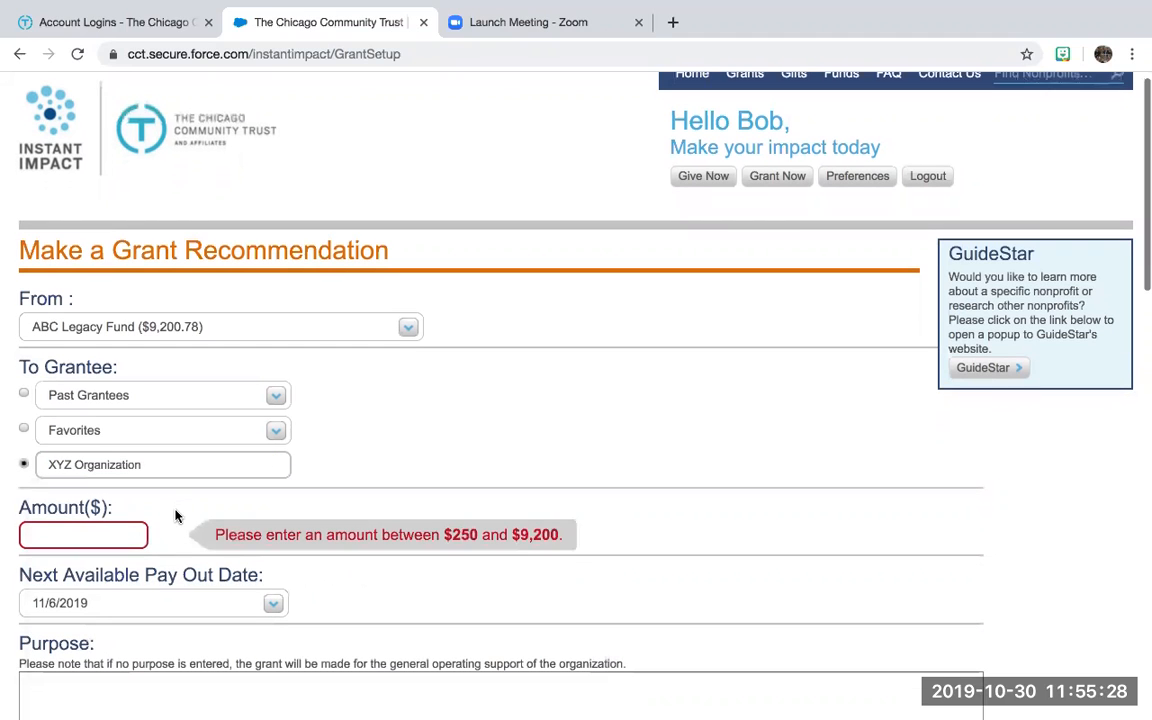
left_click(96, 530)
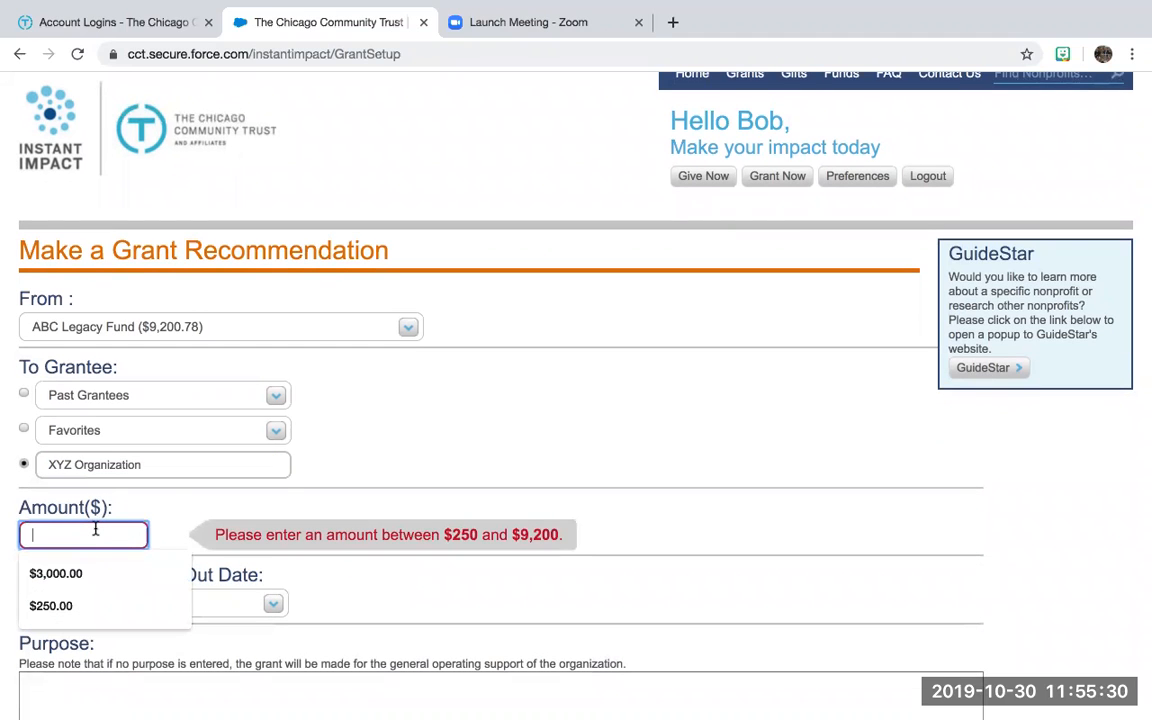
type("250")
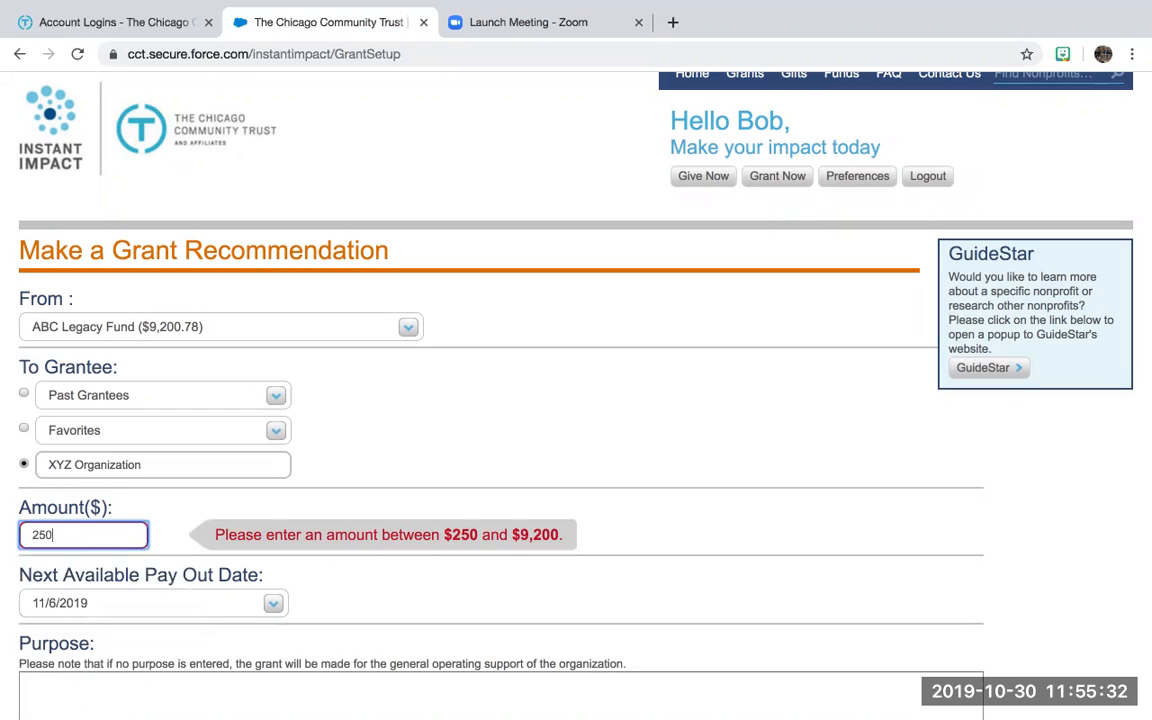
left_click(334, 576)
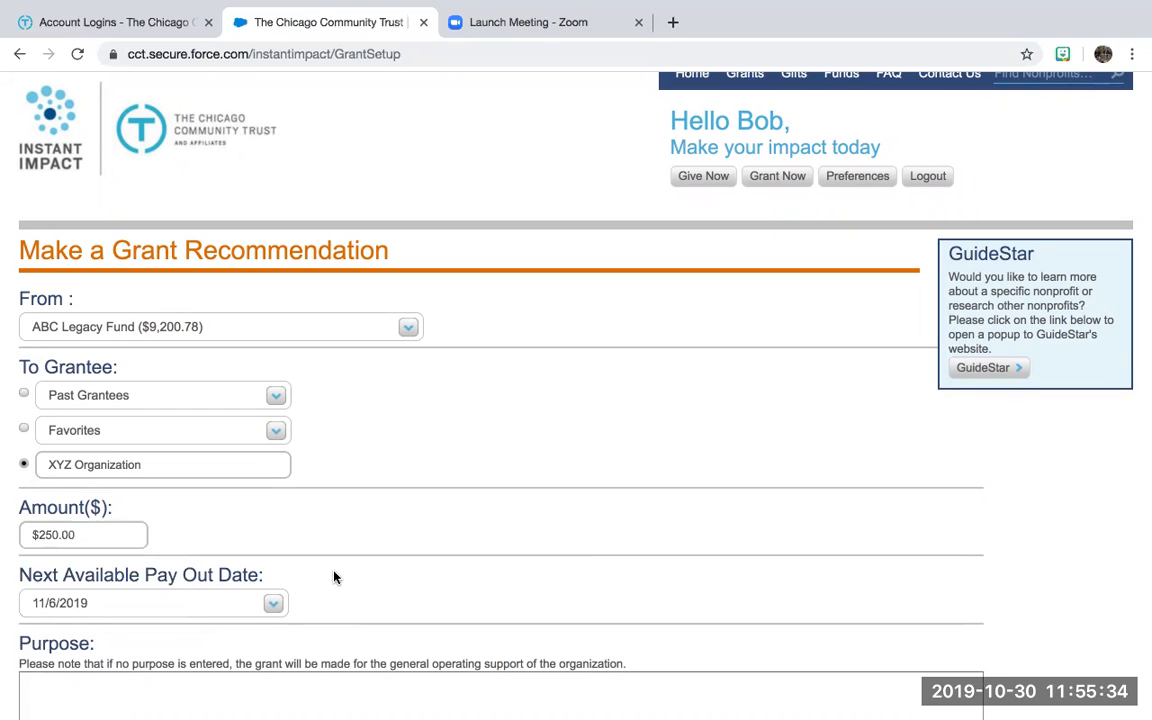
- Set the grant's pay out date to 11/27/2019
scroll(334, 576, "down", 3)
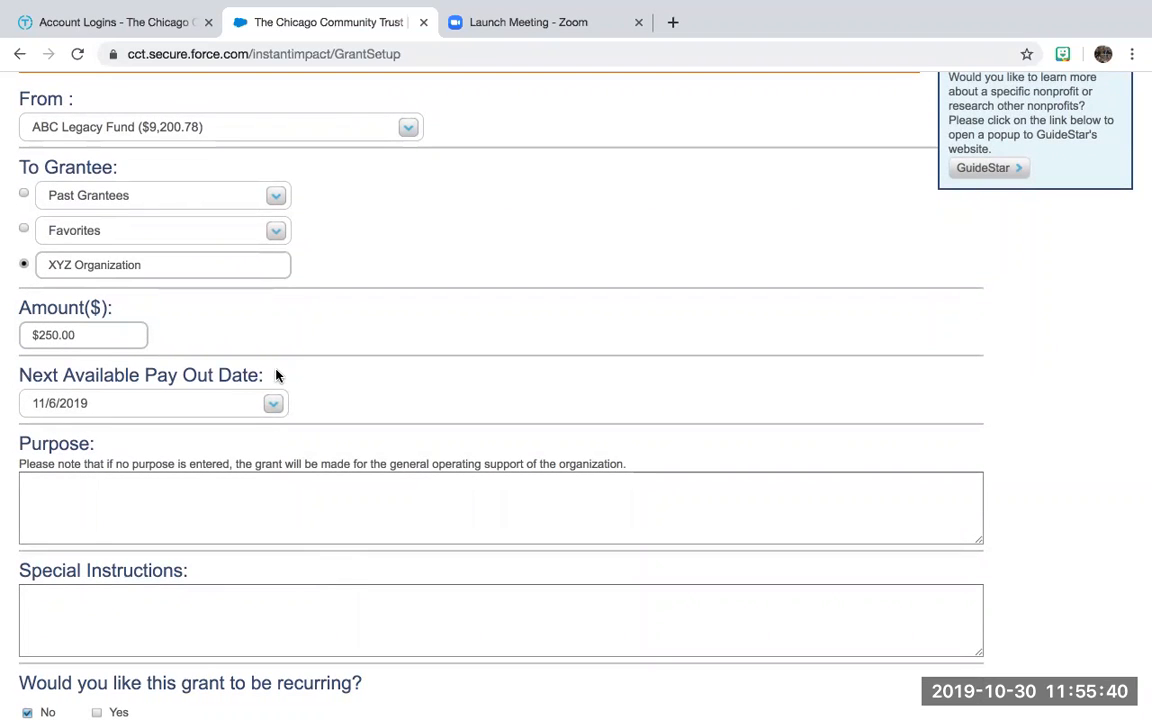
left_click(79, 401)
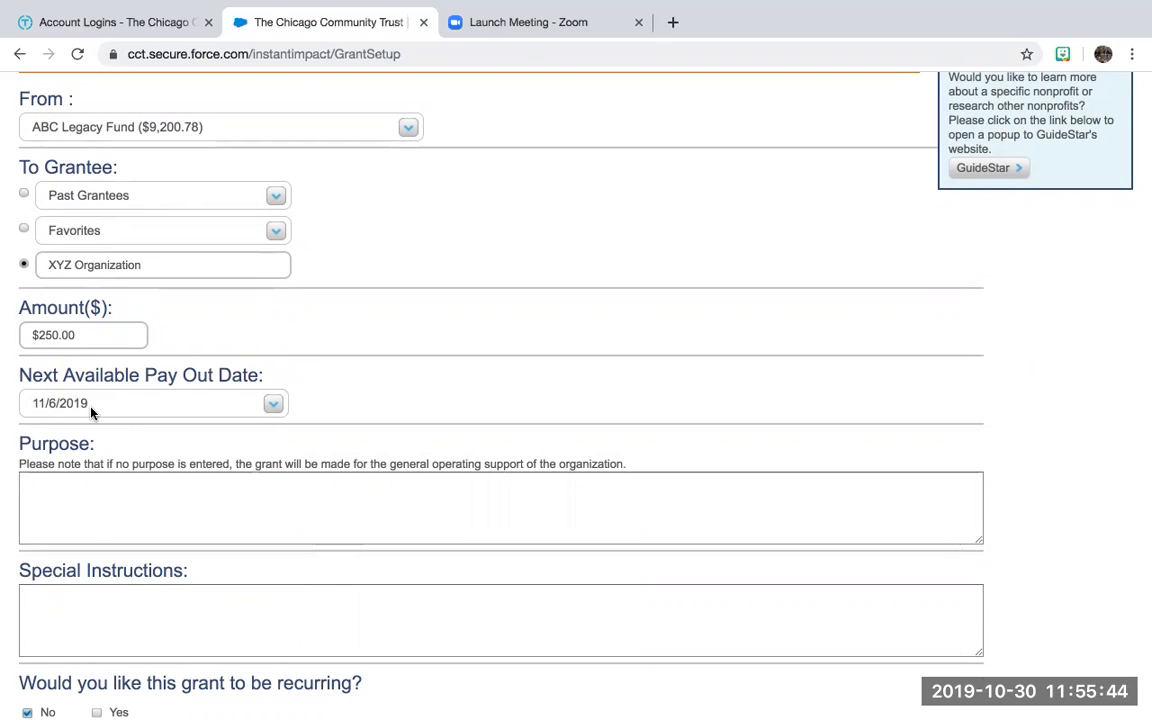
left_click(273, 404)
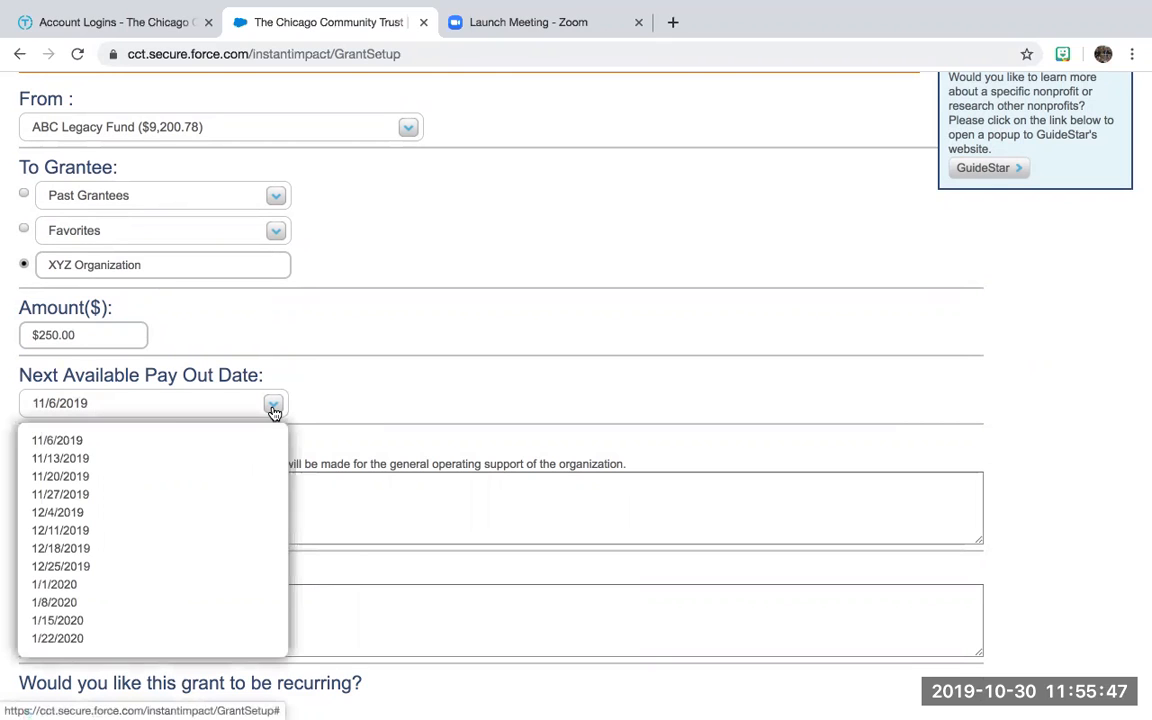
left_click(122, 494)
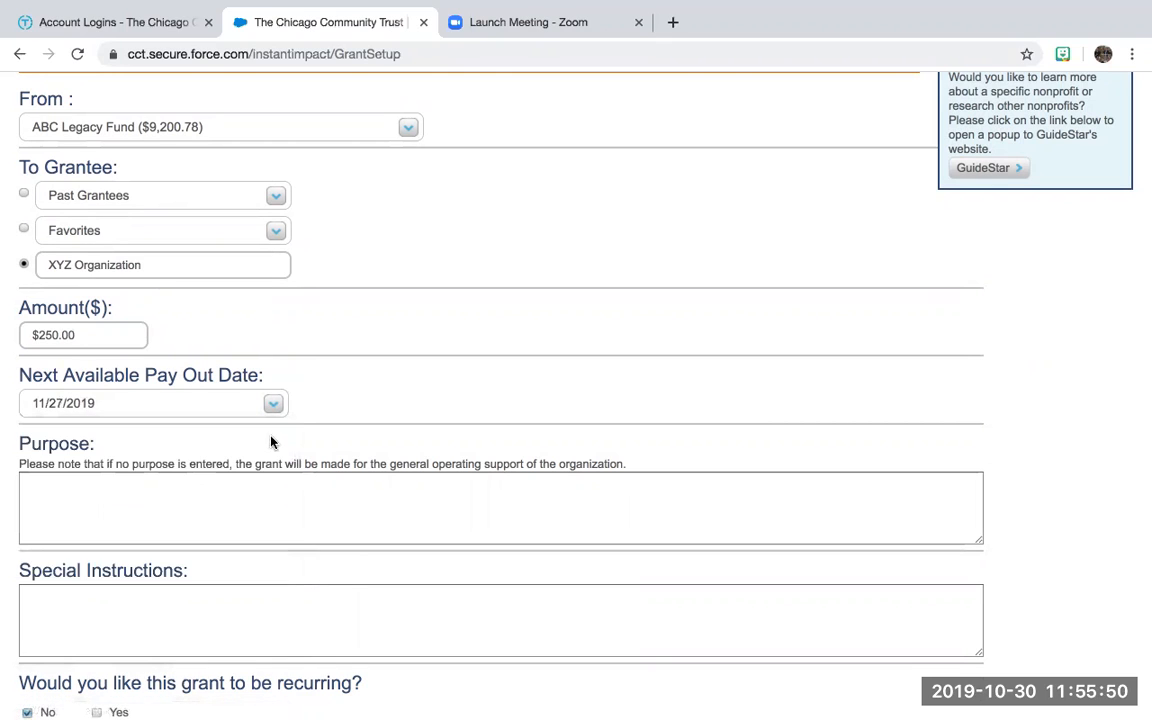
- Enter "Education Project" as the purpose of the grant
scroll(358, 375, "down", 1)
scroll(358, 375, "down", 1)
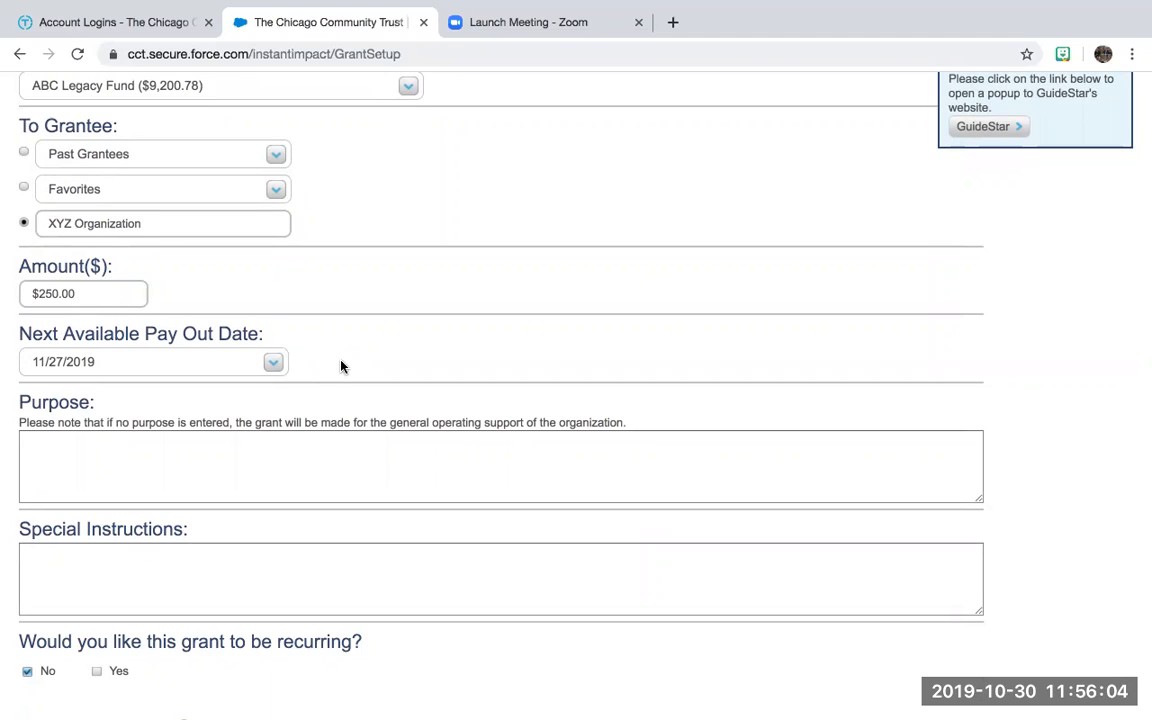
left_click(232, 440)
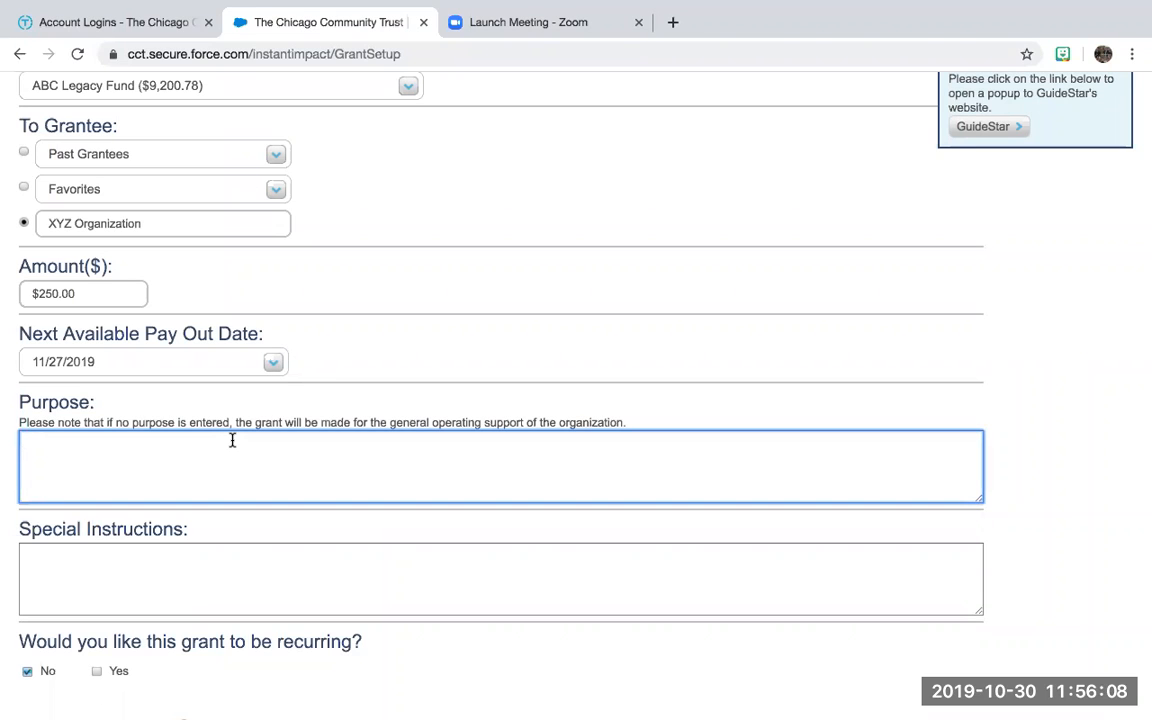
type("Education Project")
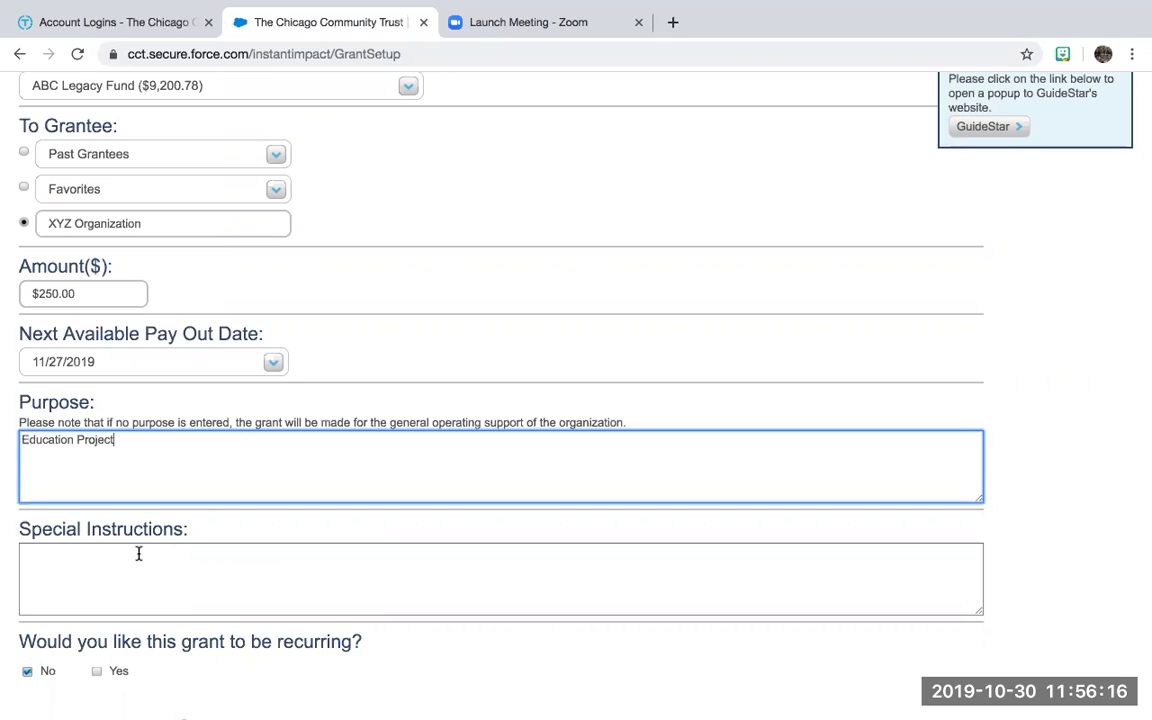
- Fill in the special instructions with "Attention" followed by the contact's full name
left_click(185, 533)
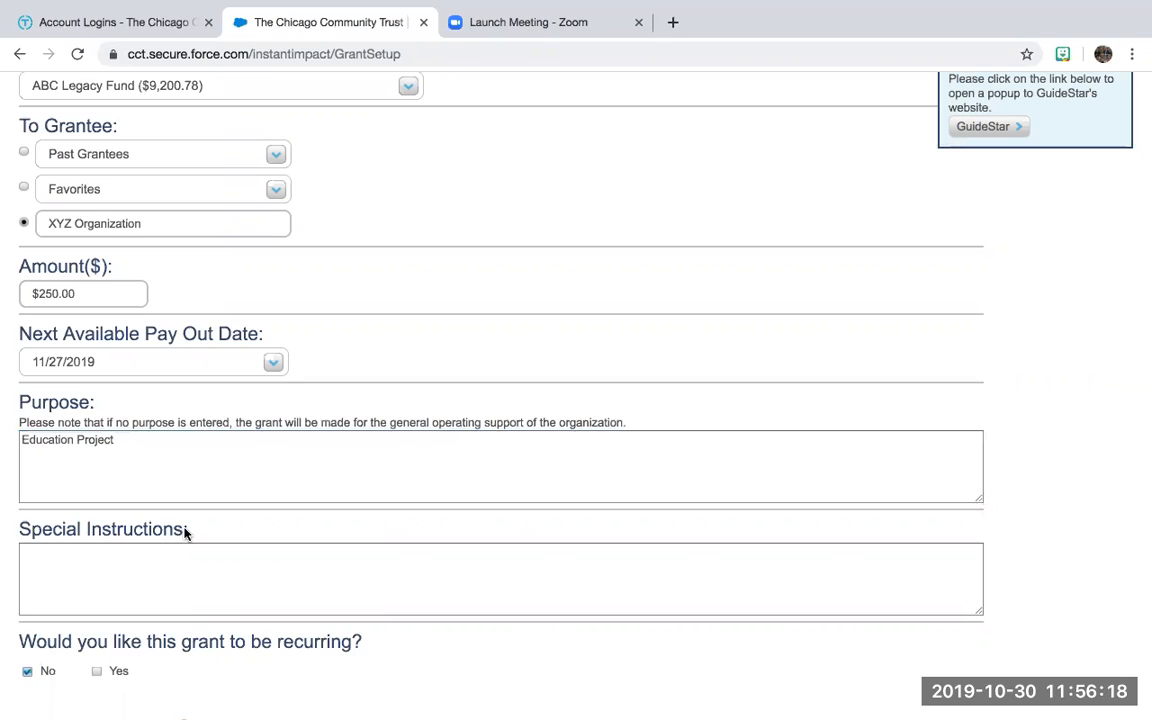
left_click(151, 552)
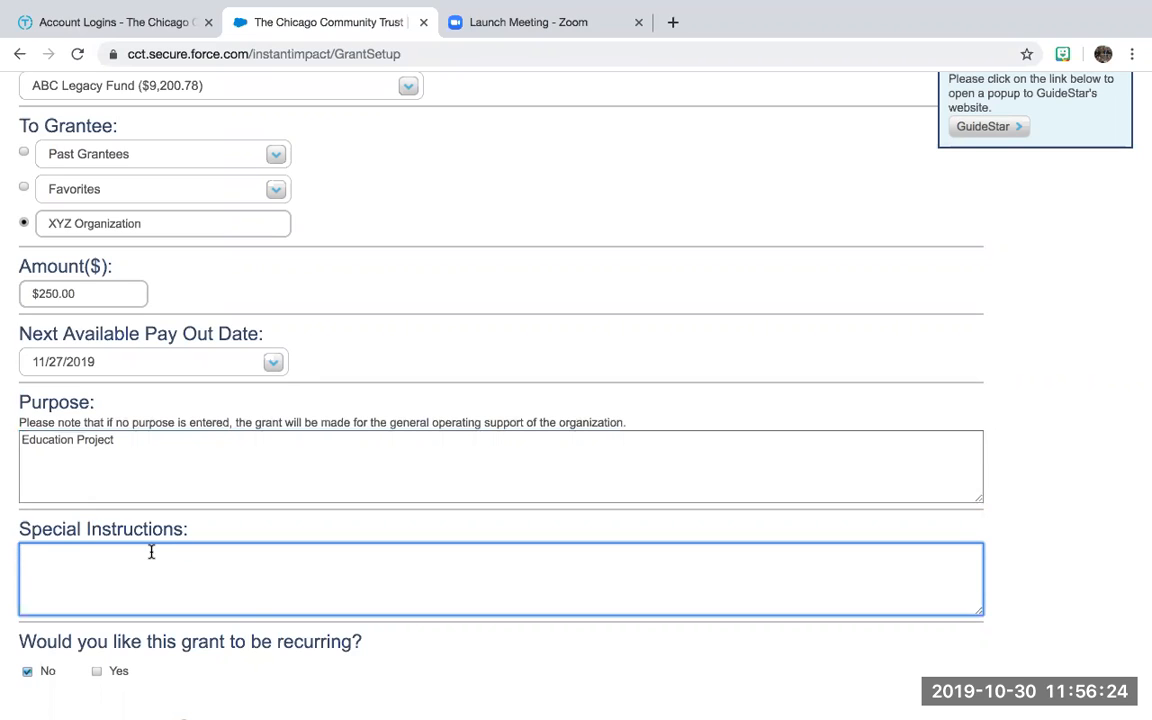
type("Attention Bob Smith")
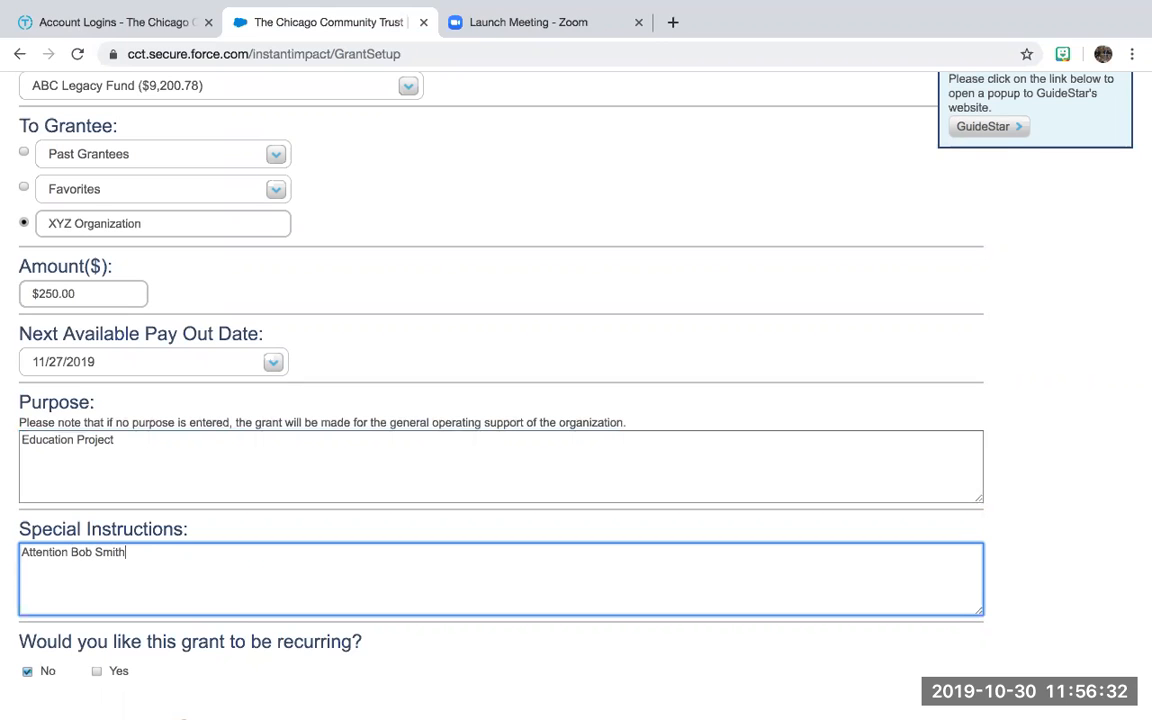
scroll(325, 575, "down", 5)
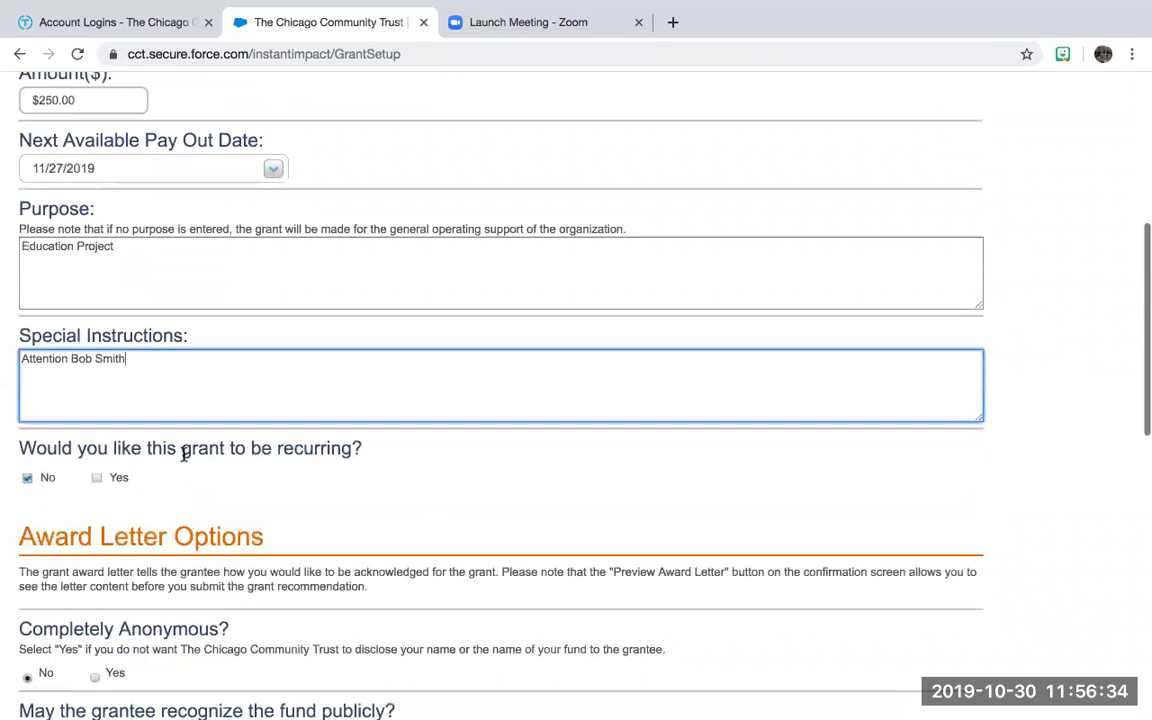
- Try making the grant recurring, examine the frequency and number-of-occurrences choices, and set recurring back to No
left_click(96, 478)
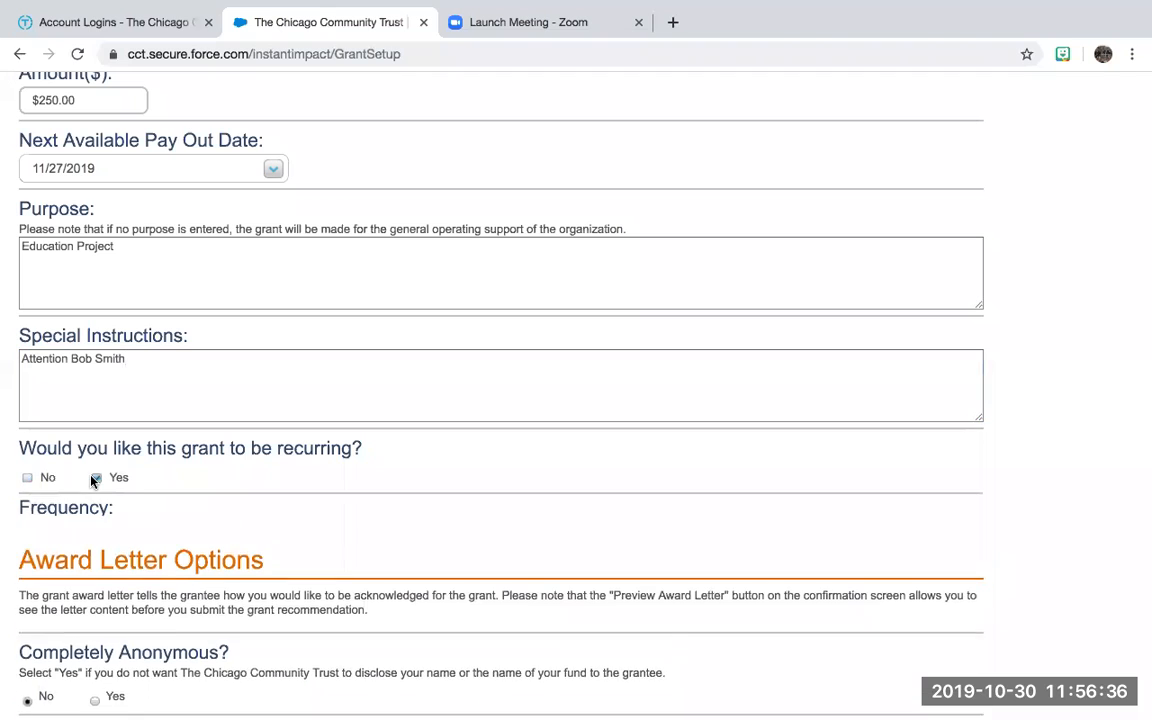
scroll(150, 497, "down", 1)
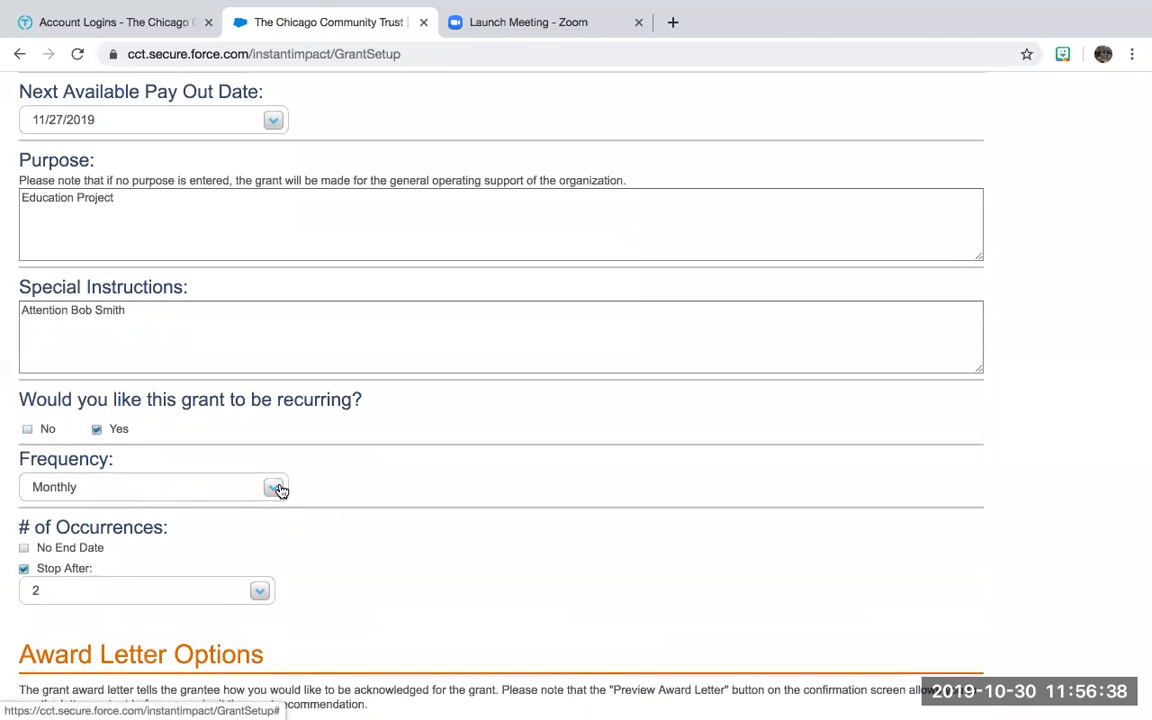
left_click(276, 489)
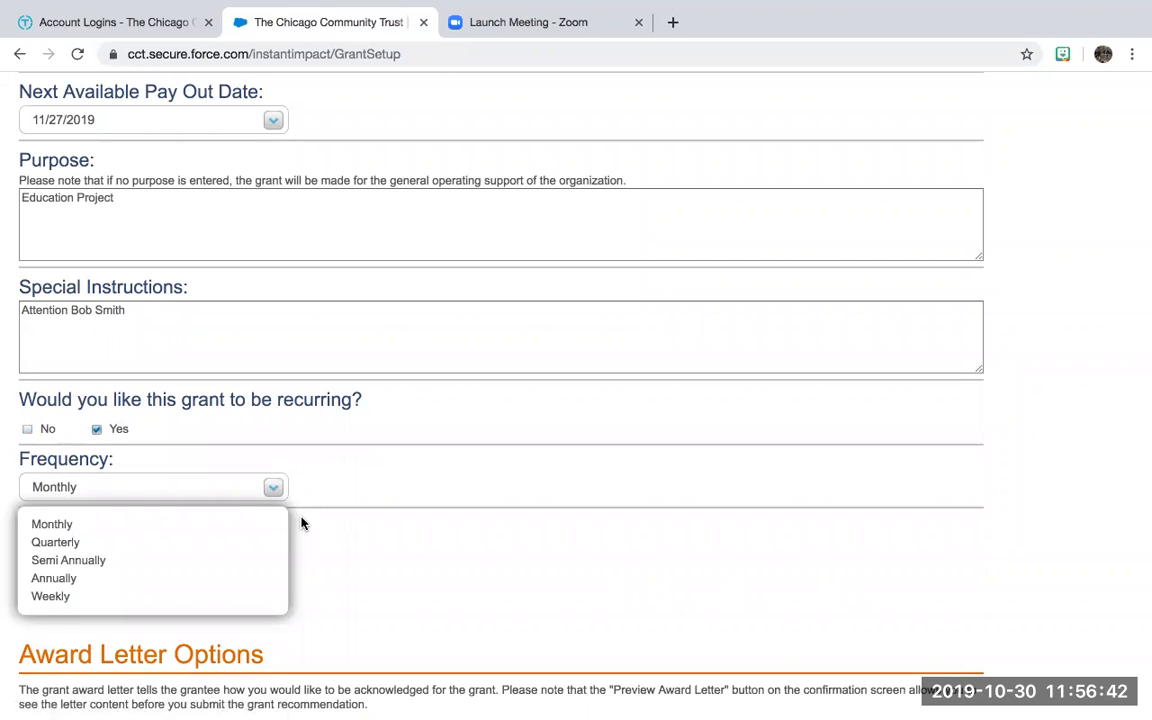
left_click(302, 523)
scroll(283, 525, "down", 2)
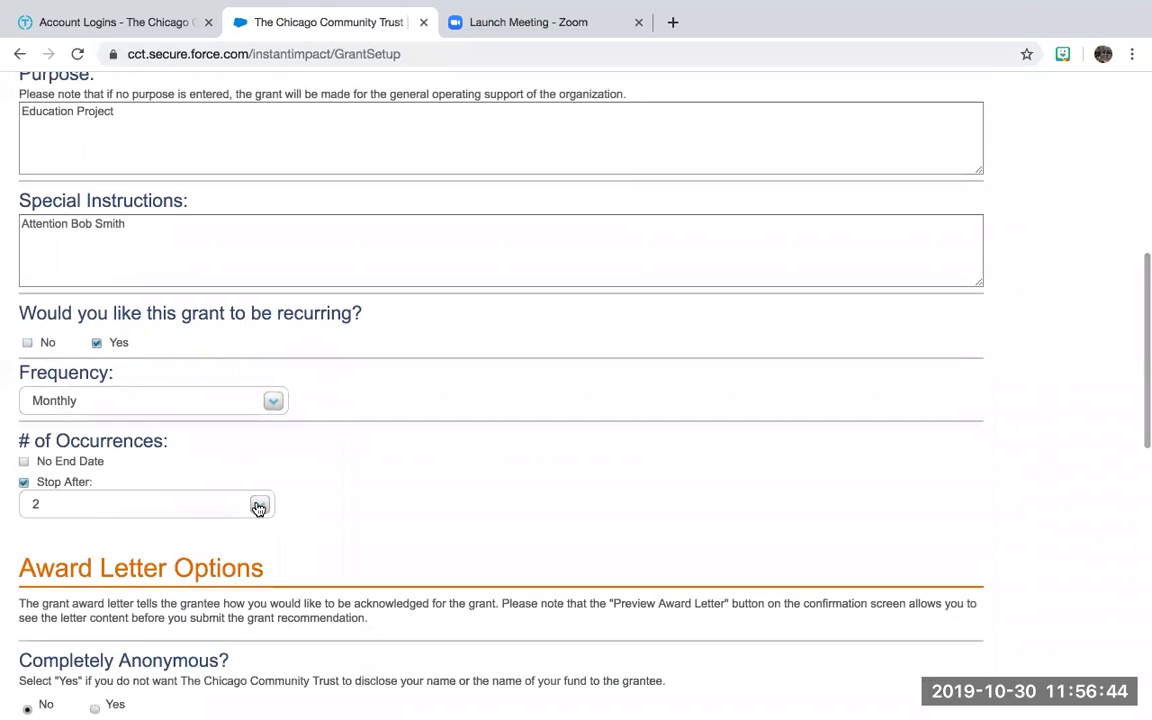
left_click(258, 508)
left_click(258, 508)
left_click(258, 508)
left_click(28, 343)
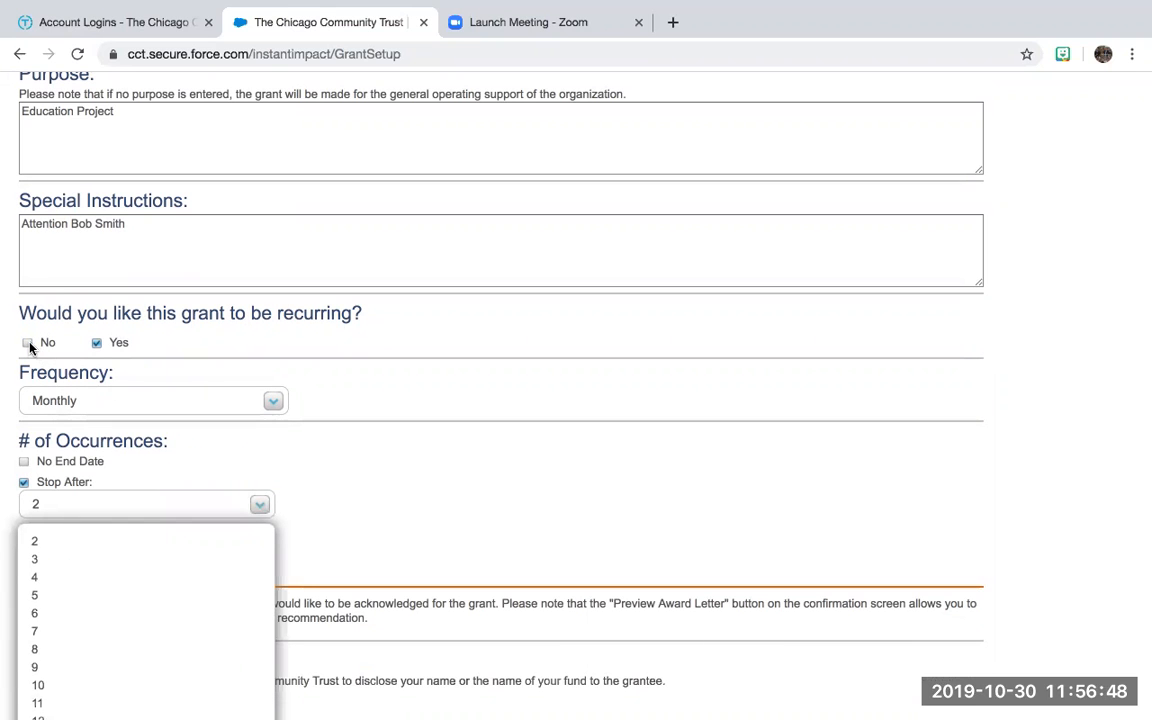
- Try the completely anonymous option in the award letter options and set it back to No
scroll(281, 463, "down", 1)
scroll(281, 463, "down", 5)
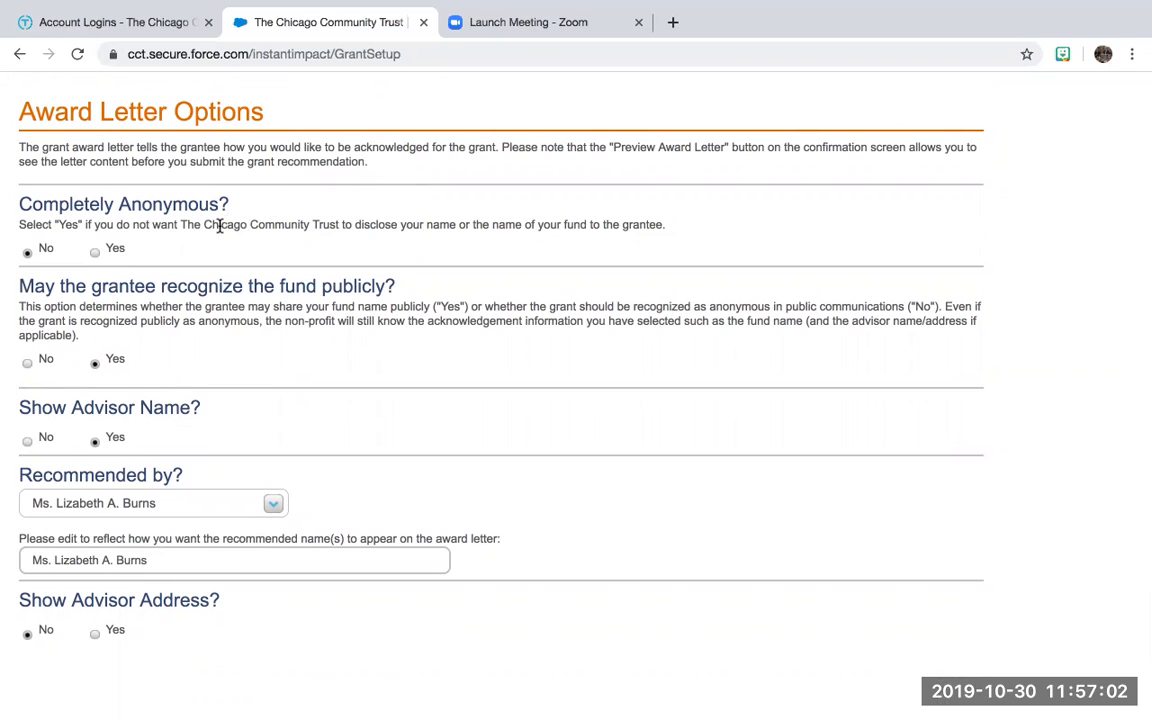
left_click(94, 251)
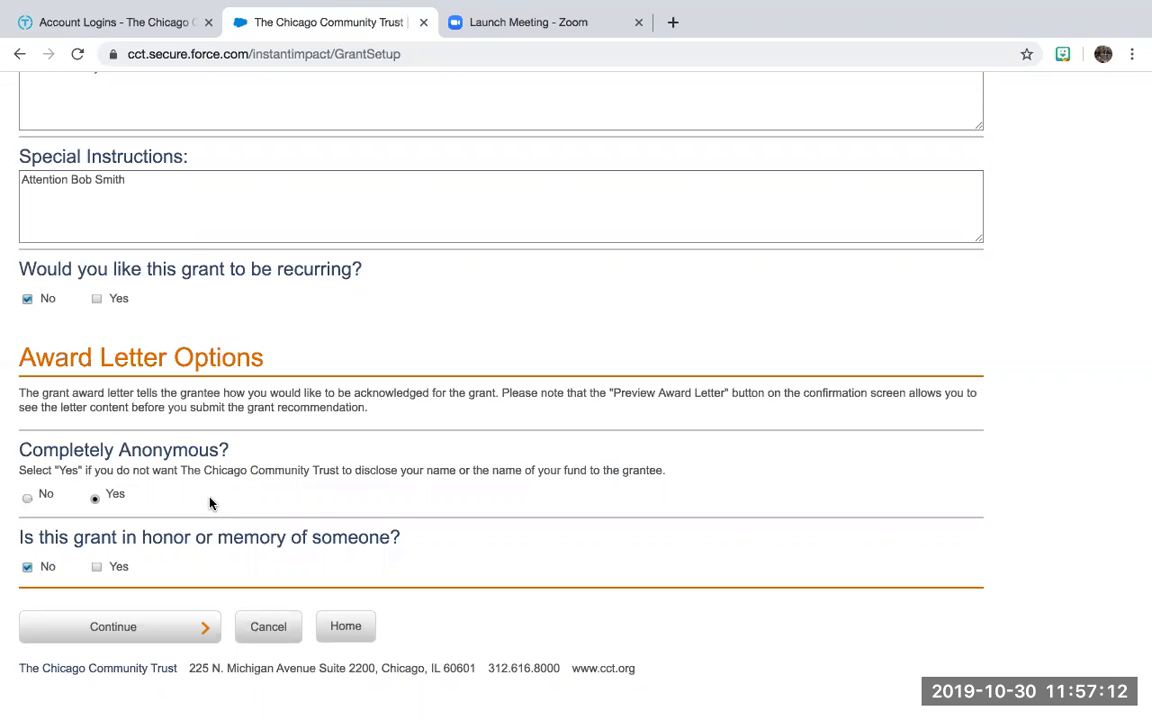
left_click(27, 500)
- Set the option for the grantee to recognize the fund publicly to No
scroll(301, 399, "down", 5)
scroll(305, 400, "down", 2)
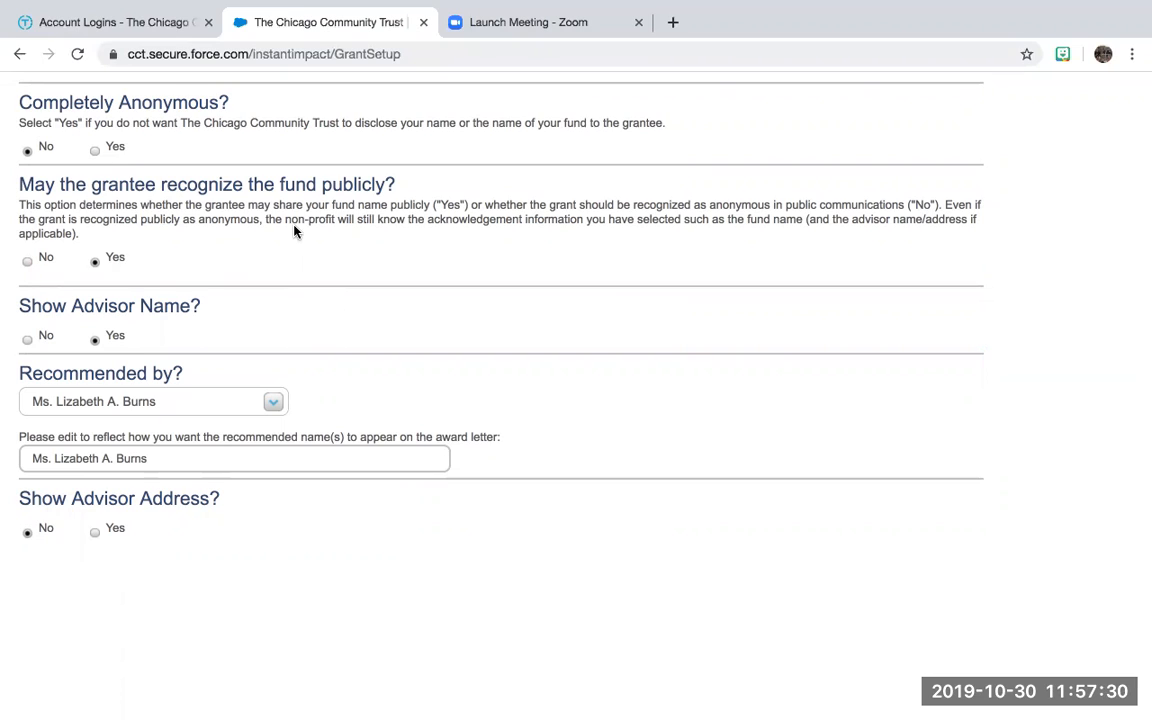
left_click(29, 260)
- Mark the grant as made in honor of someone and enter the honoree's full name
scroll(247, 321, "down", 1)
scroll(230, 305, "down", 1)
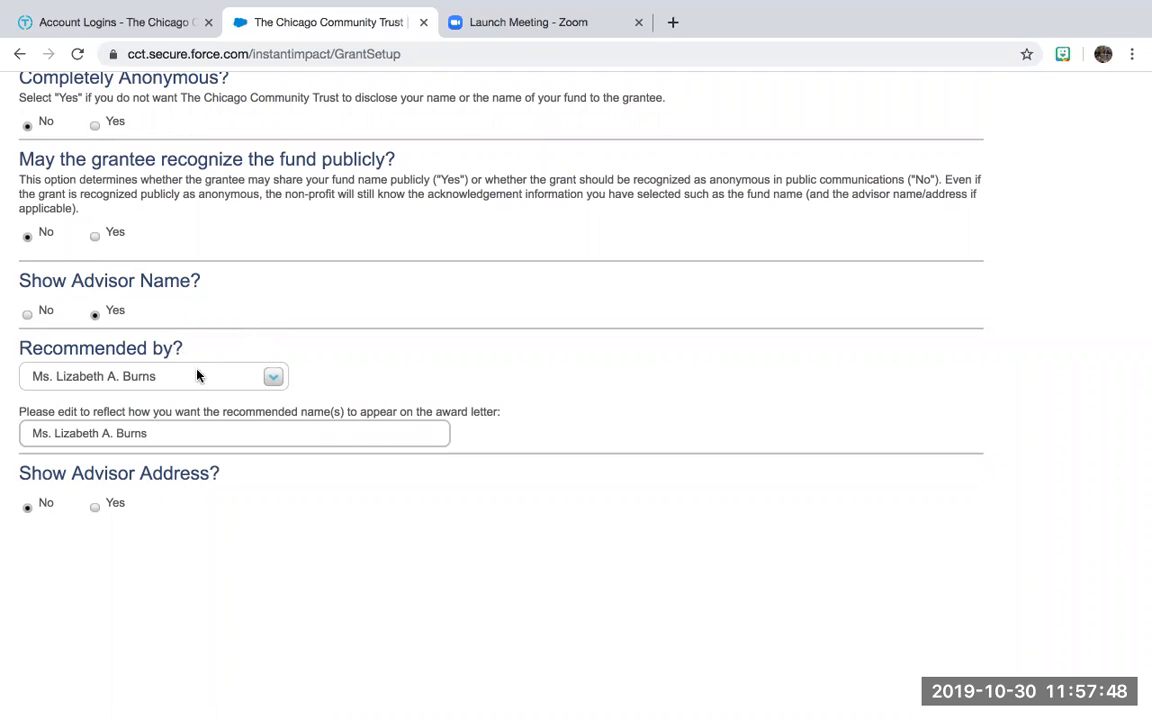
scroll(416, 380, "down", 2)
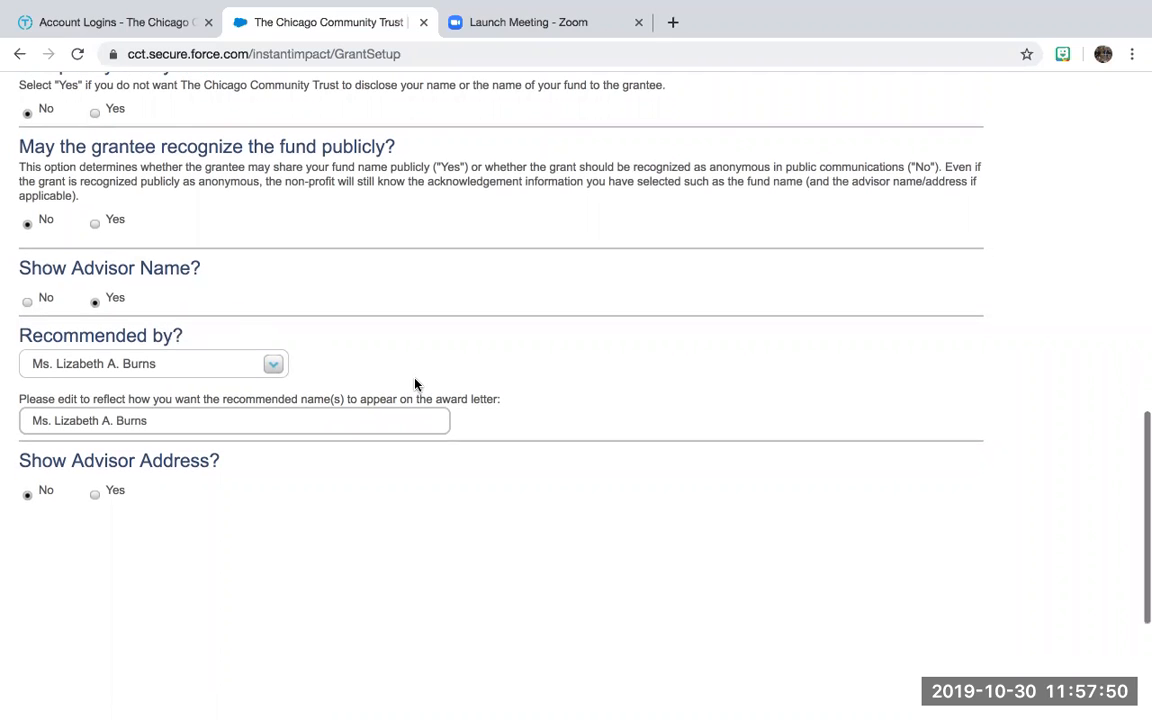
scroll(416, 380, "down", 5)
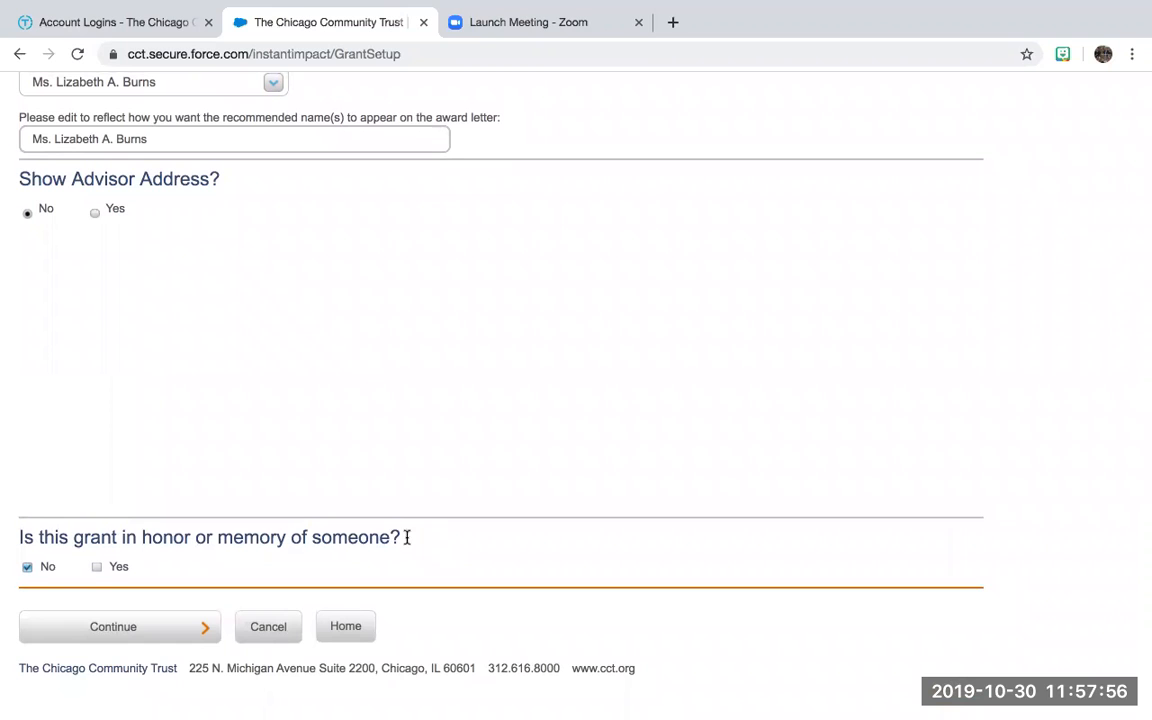
left_click(97, 568)
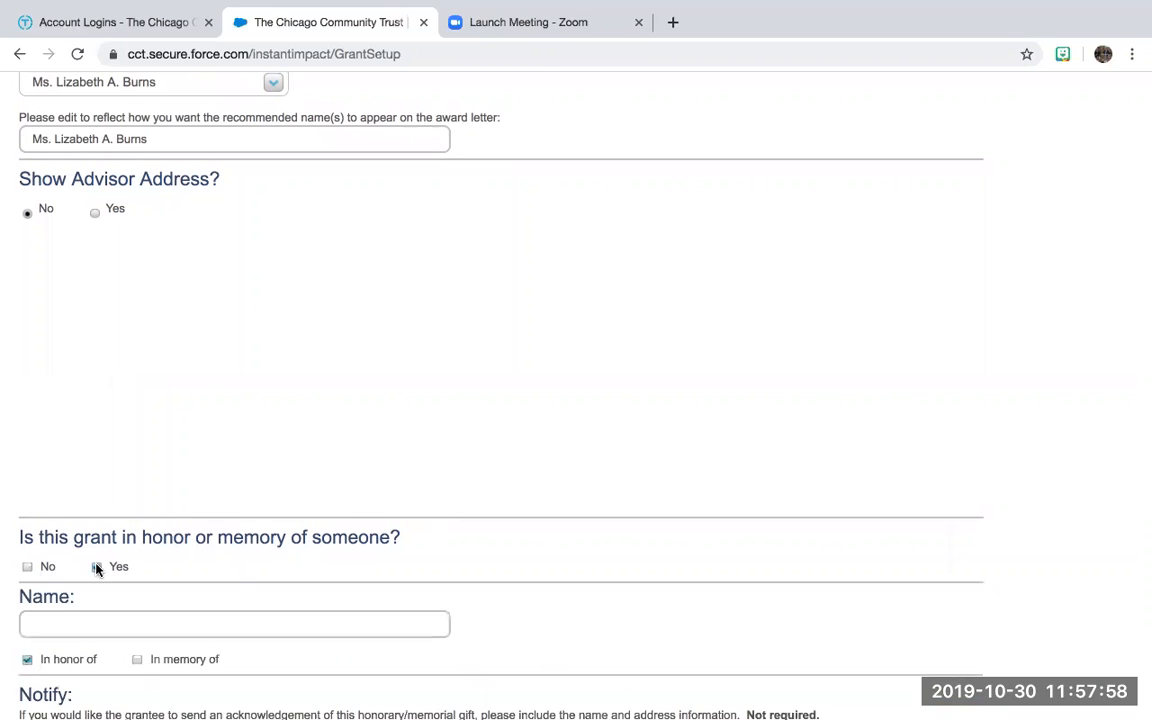
scroll(170, 527, "down", 2)
left_click(171, 523)
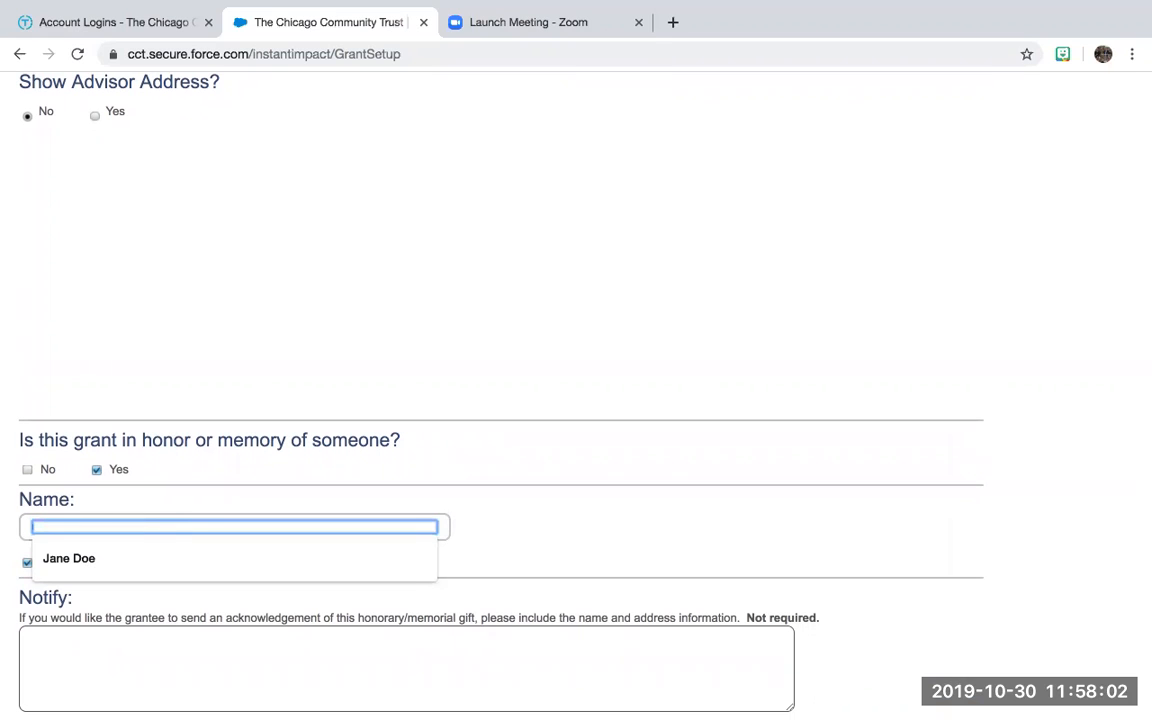
type("John Smith")
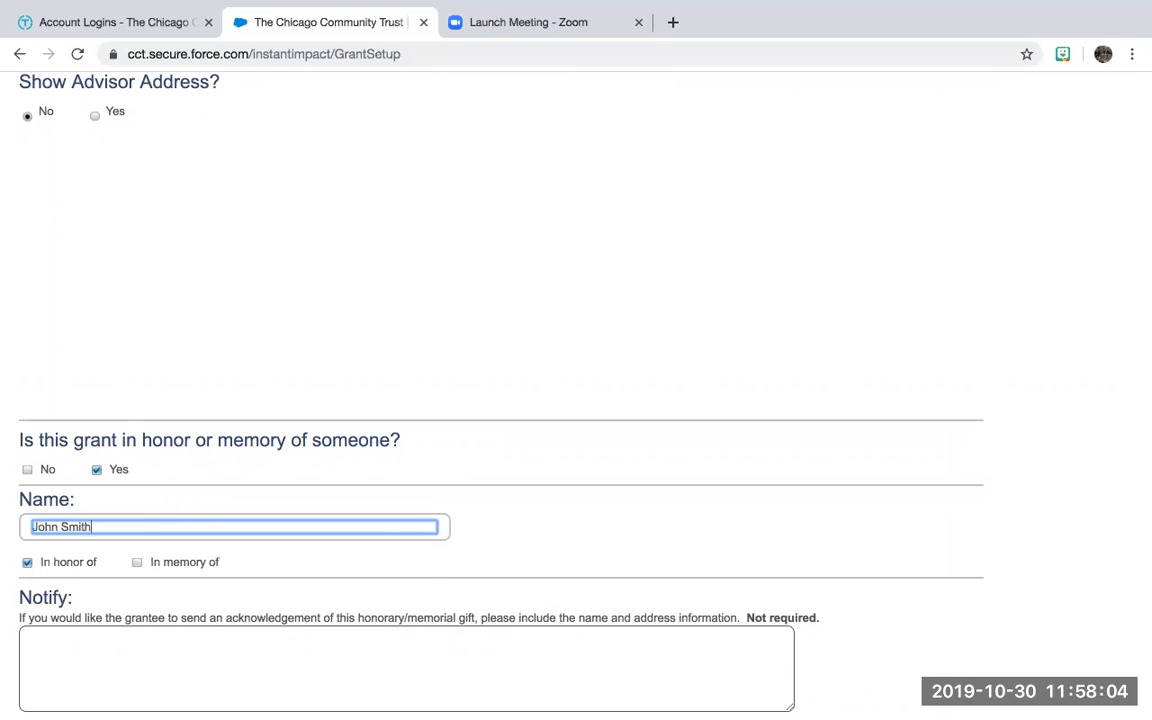
left_click(514, 528)
- Leave the Notify field blank and try to continue with the grant recommendation
scroll(514, 527, "down", 2)
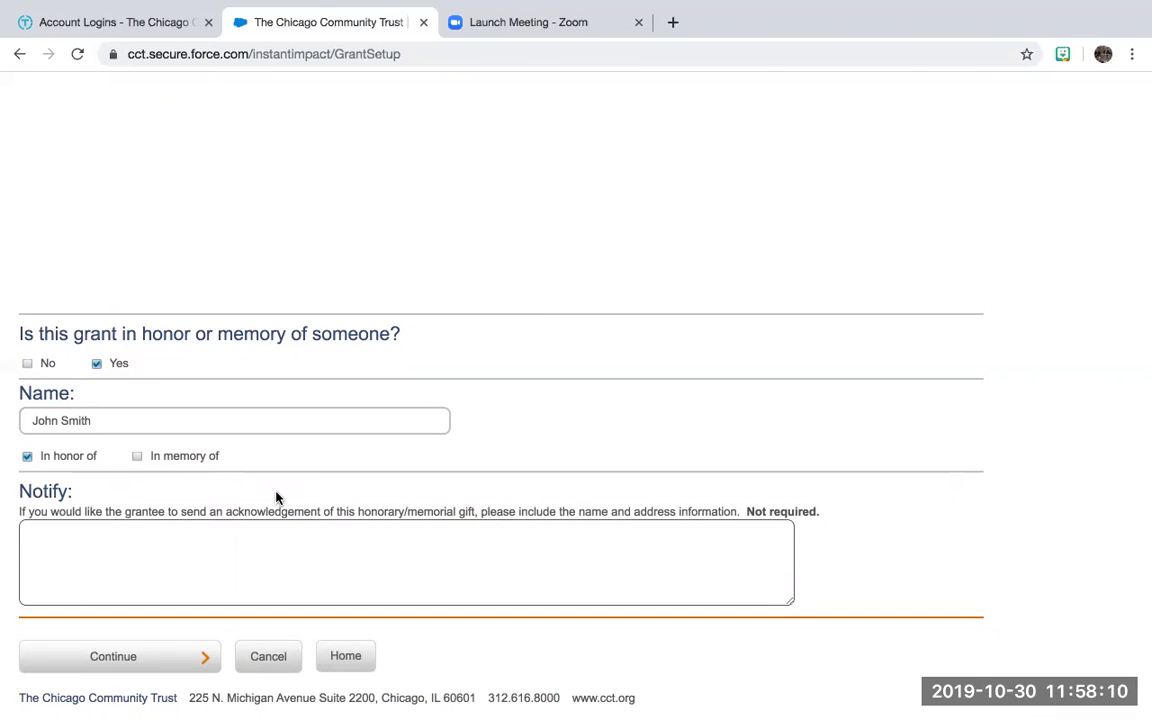
left_click(260, 527)
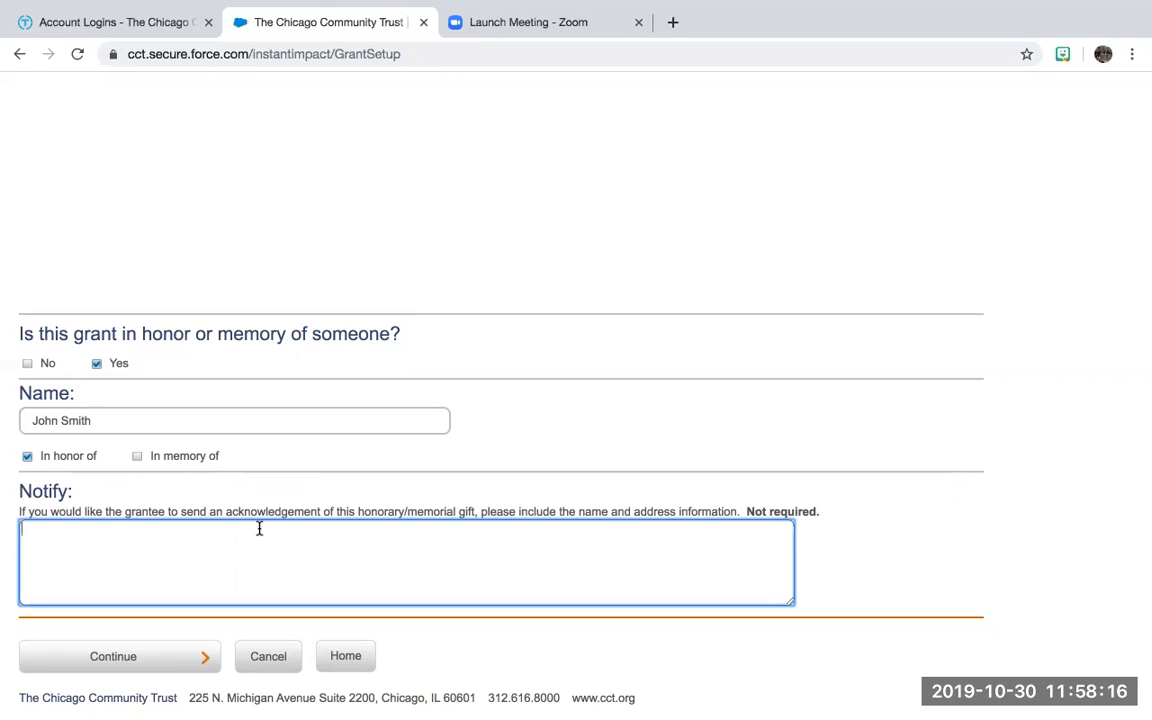
scroll(258, 528, "down", 1)
left_click(453, 604)
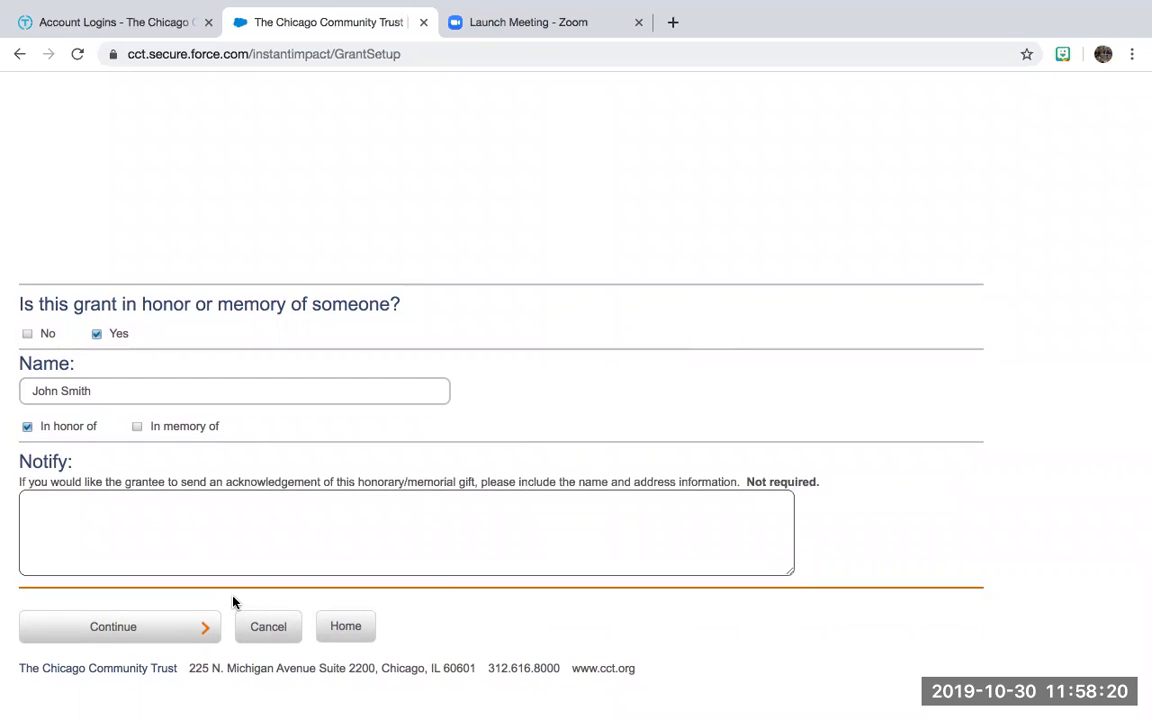
left_click(169, 624)
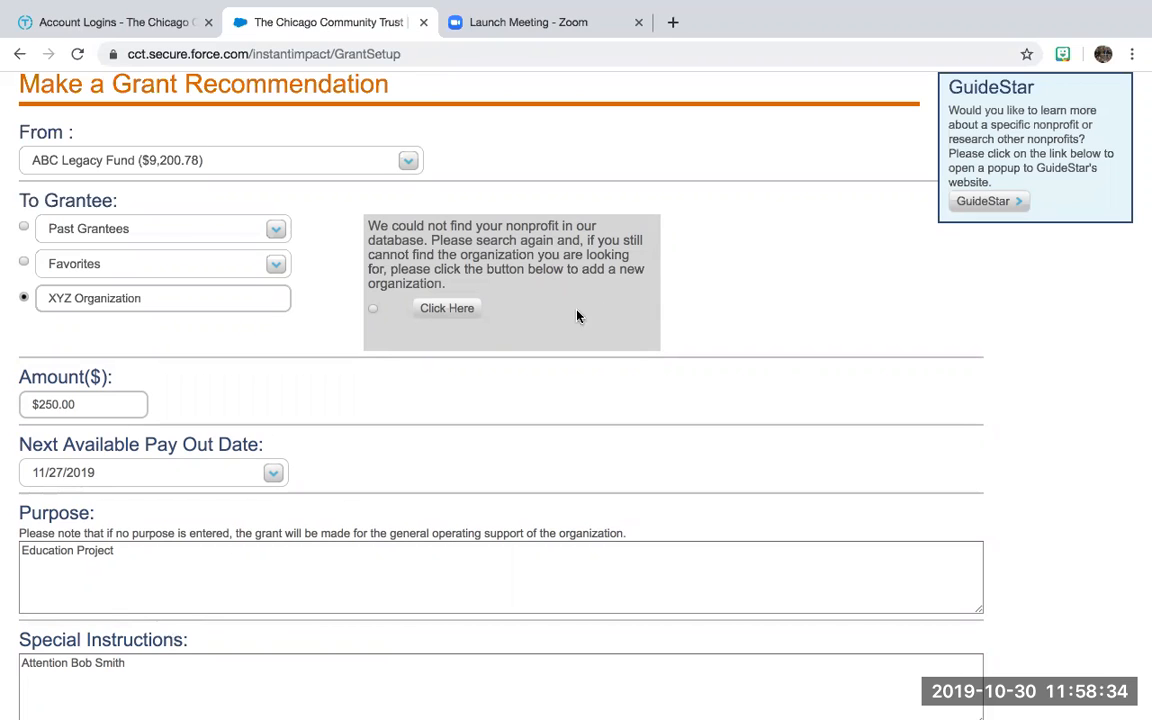
- Start adding XYZ Organization as a new nonprofit and enter its street address
left_click(467, 312)
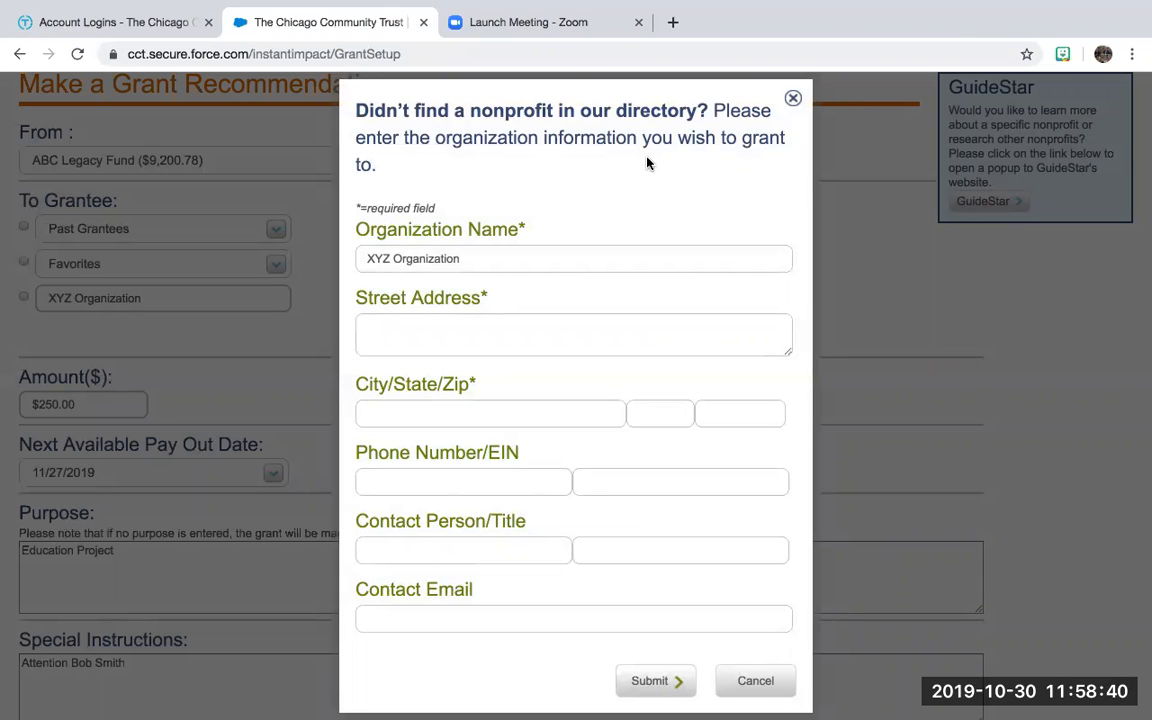
scroll(557, 300, "down", 1)
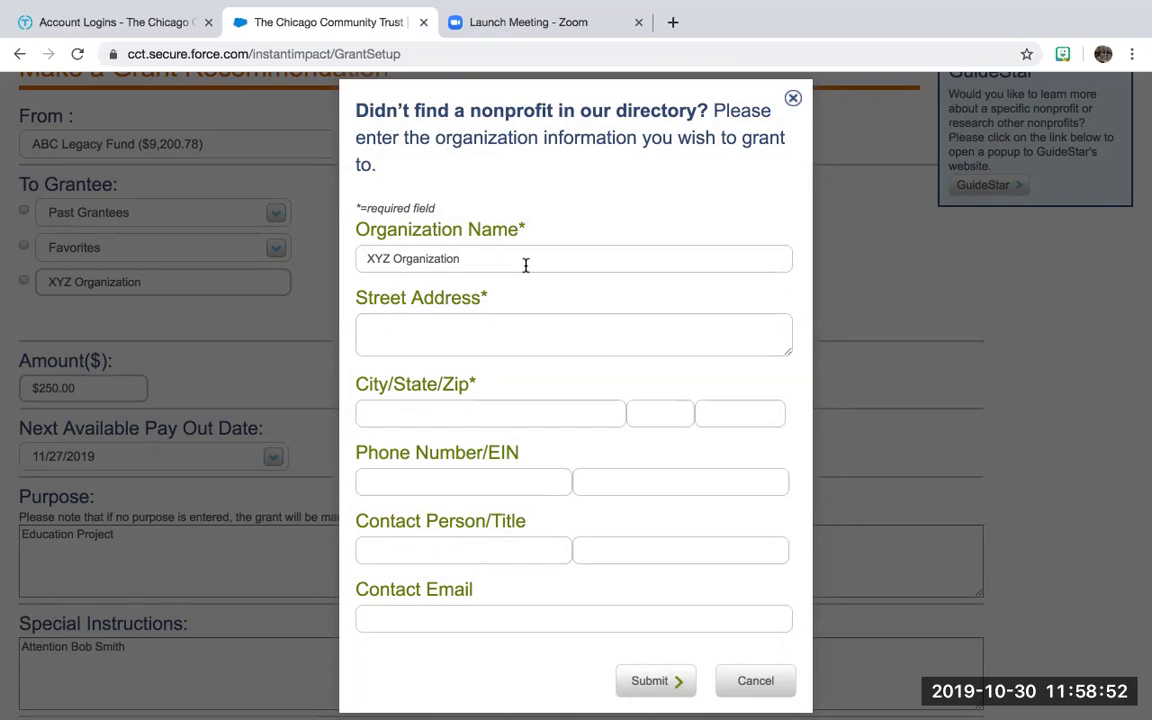
left_click(470, 336)
left_click(528, 230)
left_click_drag(528, 230, 432, 229)
left_click_drag(488, 298, 325, 298)
left_click(373, 327)
type("225 N")
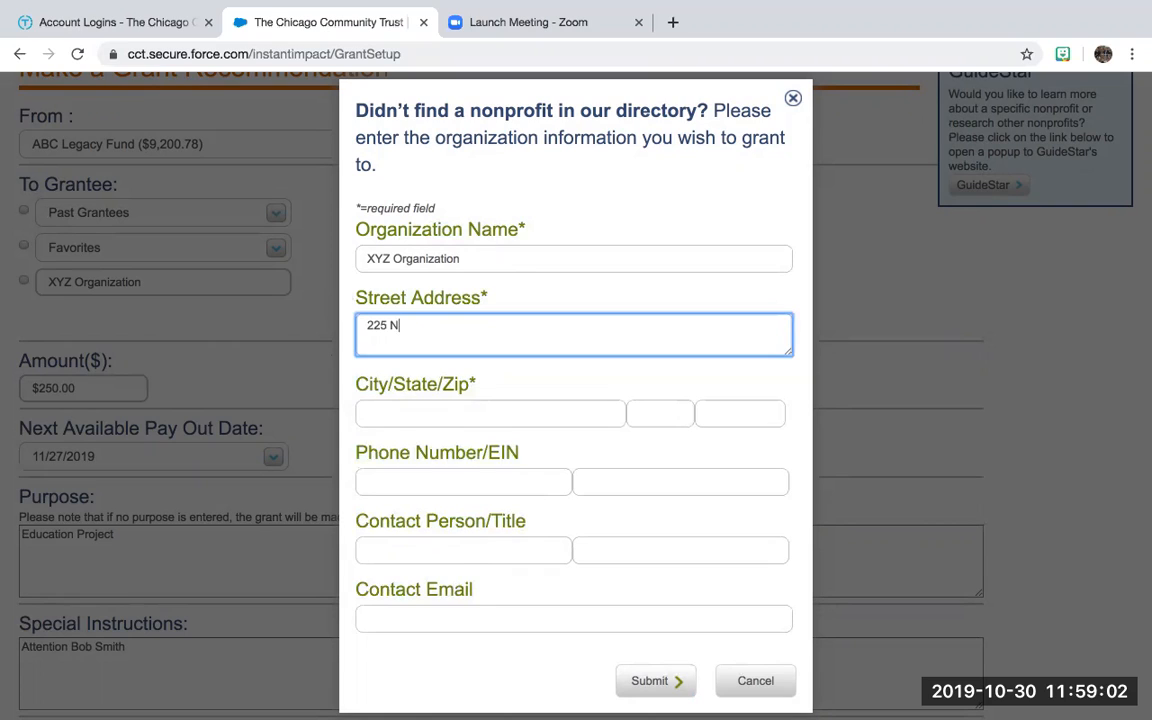
type(". Michigan")
type("Ave")
- Fill in the new organization's city, state and ZIP code, and submit its information
left_click(369, 415)
type("Chicago")
left_click(650, 415)
type("IL")
left_click(727, 413)
type("60601")
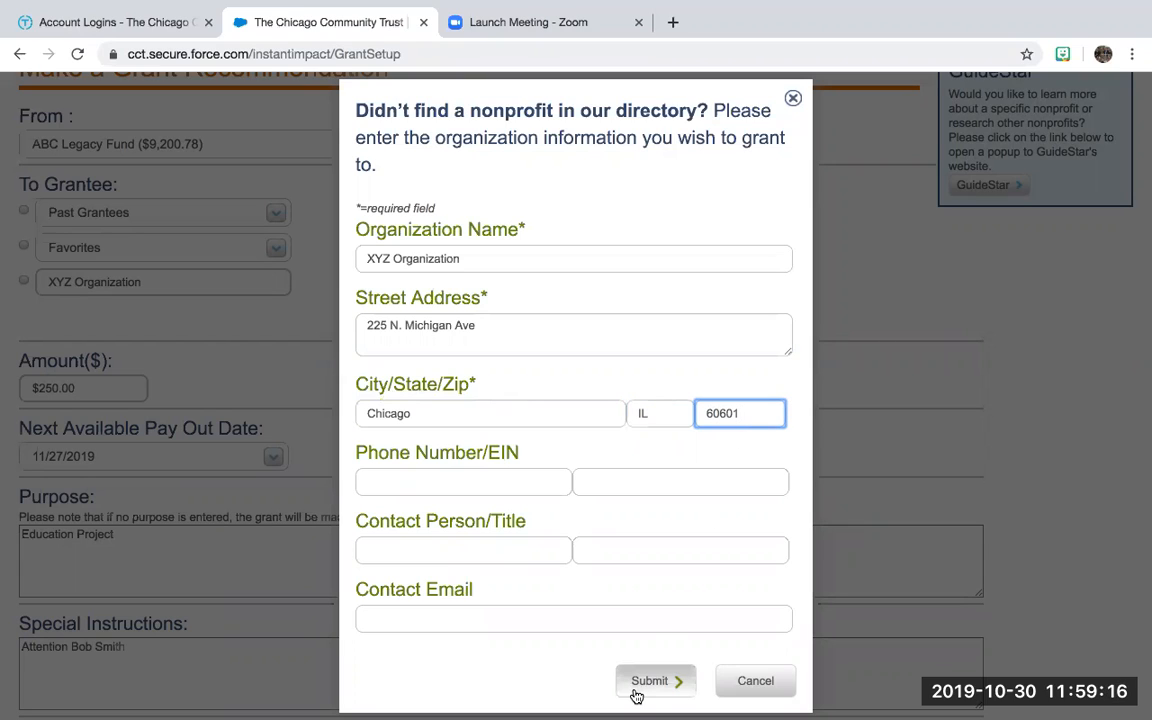
left_click(519, 661)
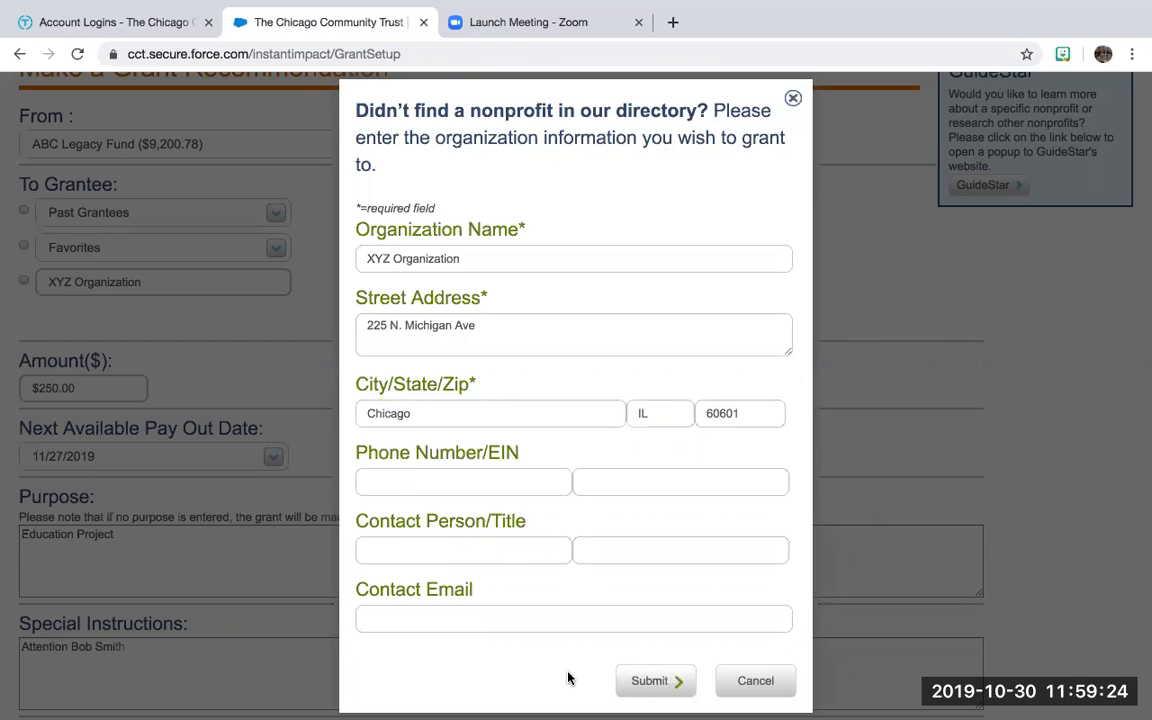
left_click(648, 681)
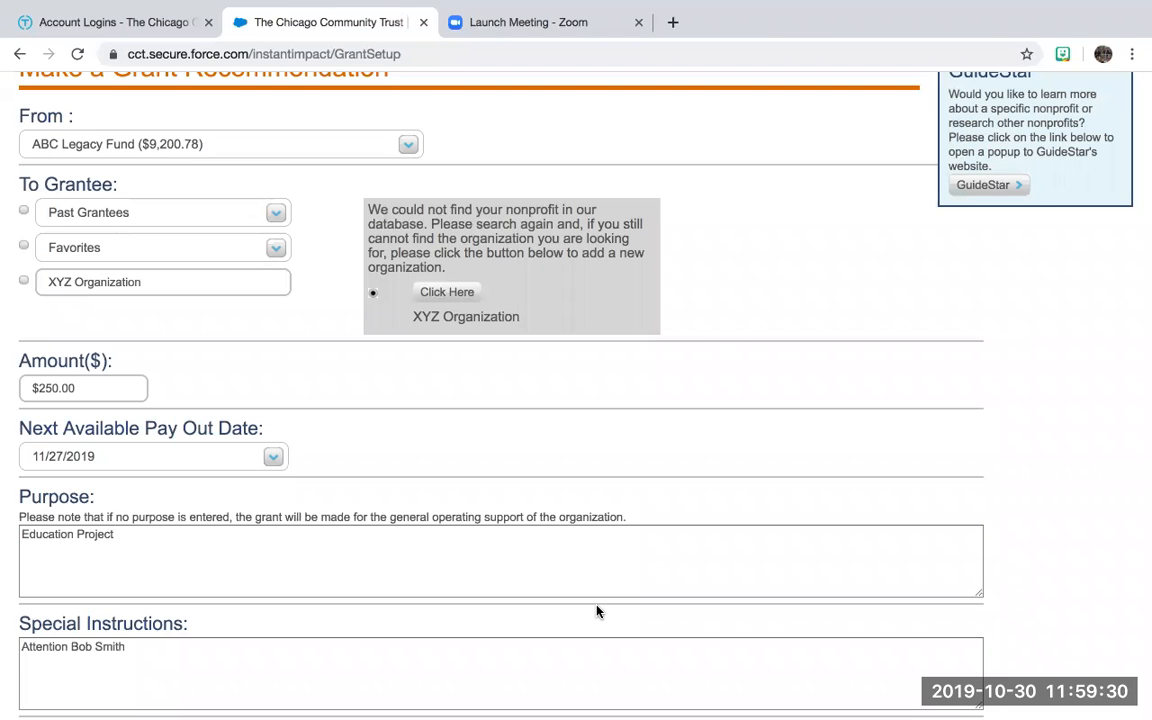
- Continue from the completed grant form to the Grant Recommendation Submission page
scroll(597, 611, "down", 8)
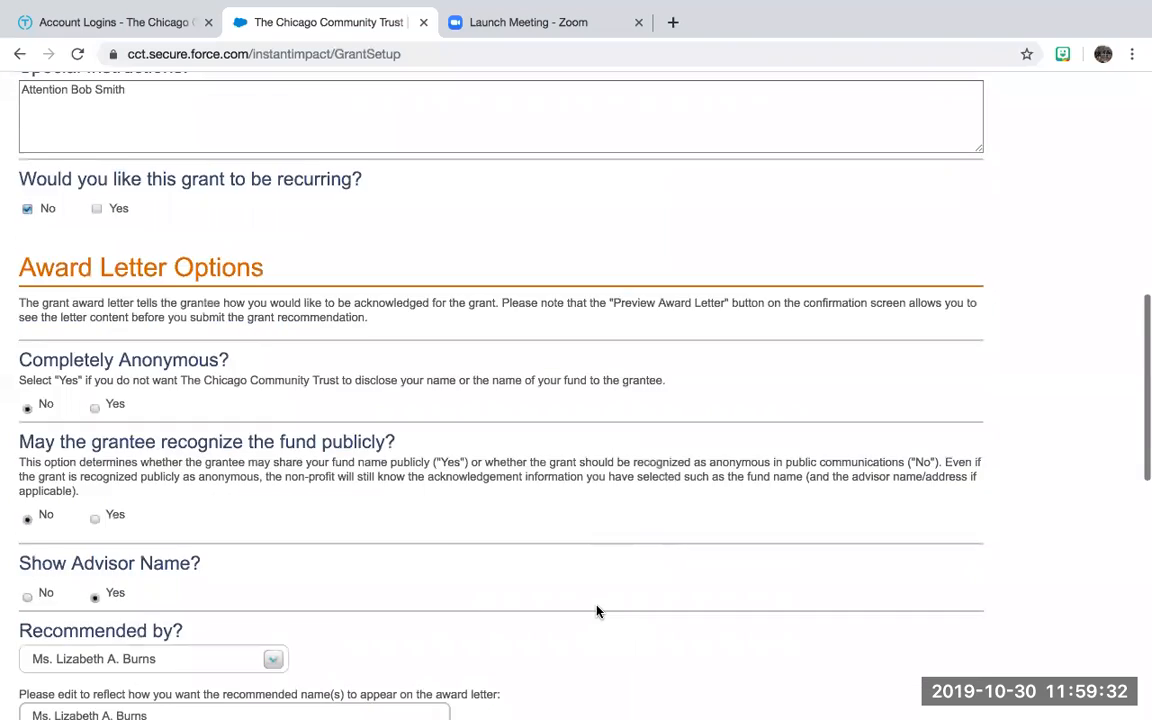
scroll(597, 611, "down", 6)
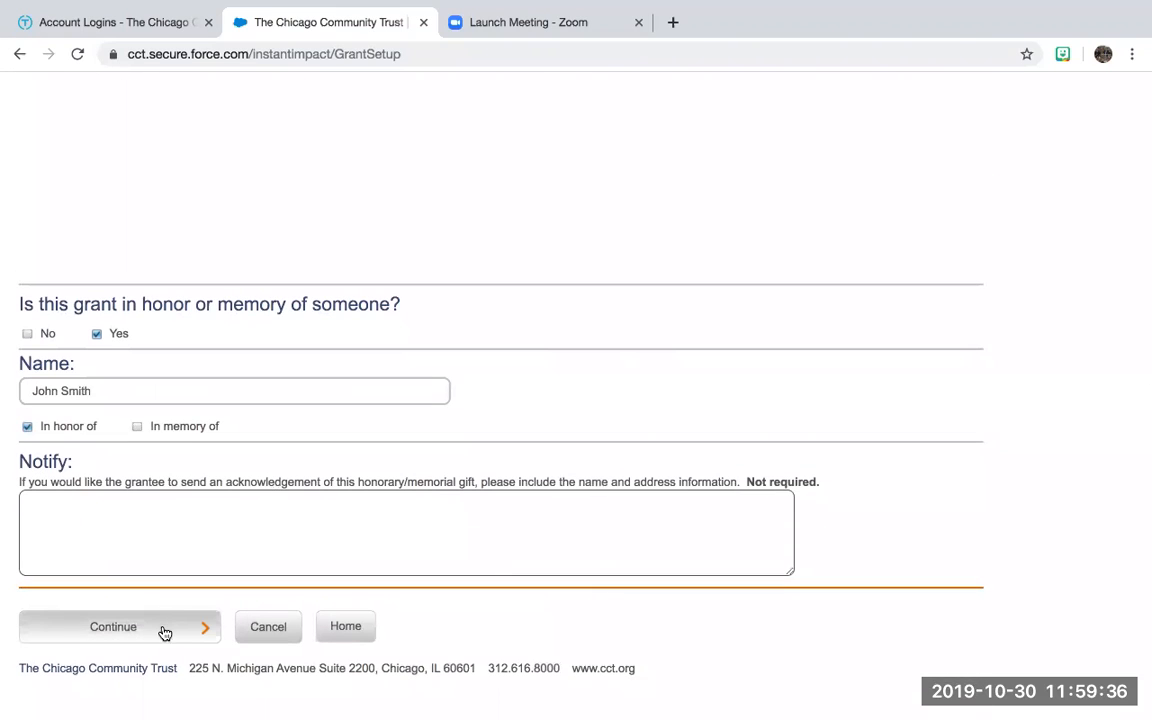
left_click(163, 630)
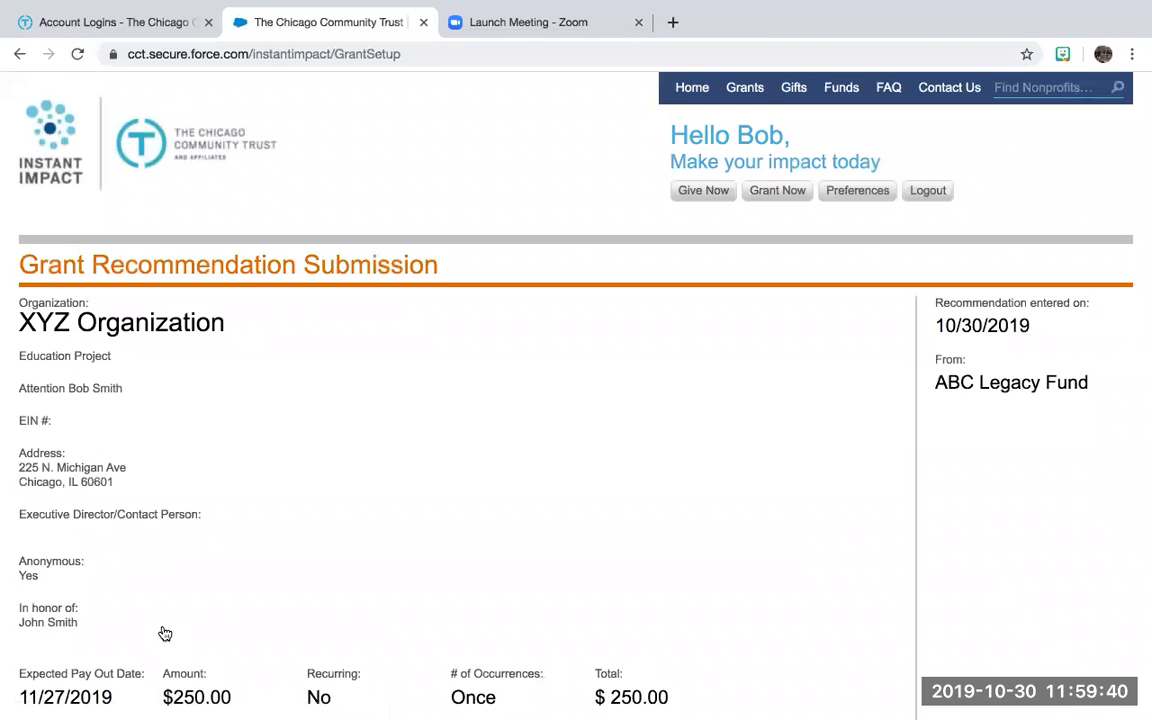
- Confirm the required grant statements and preview the award letter
scroll(378, 478, "down", 5)
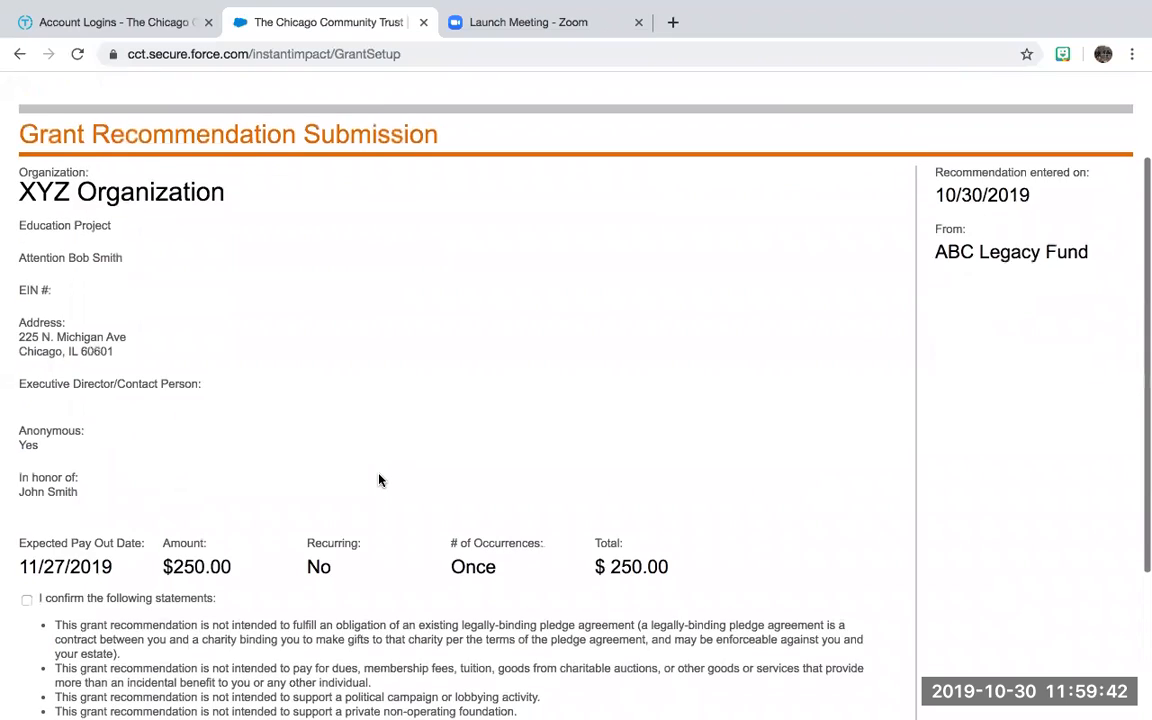
scroll(380, 480, "down", 1)
scroll(493, 505, "up", 1)
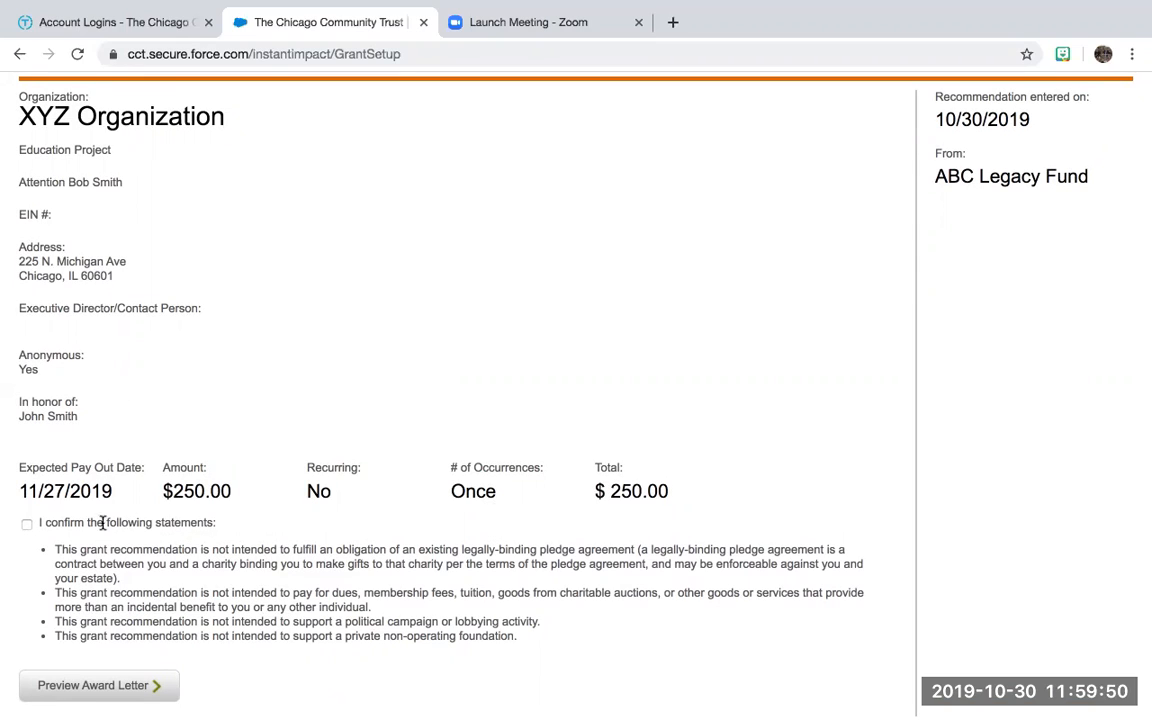
left_click(27, 527)
left_click(141, 685)
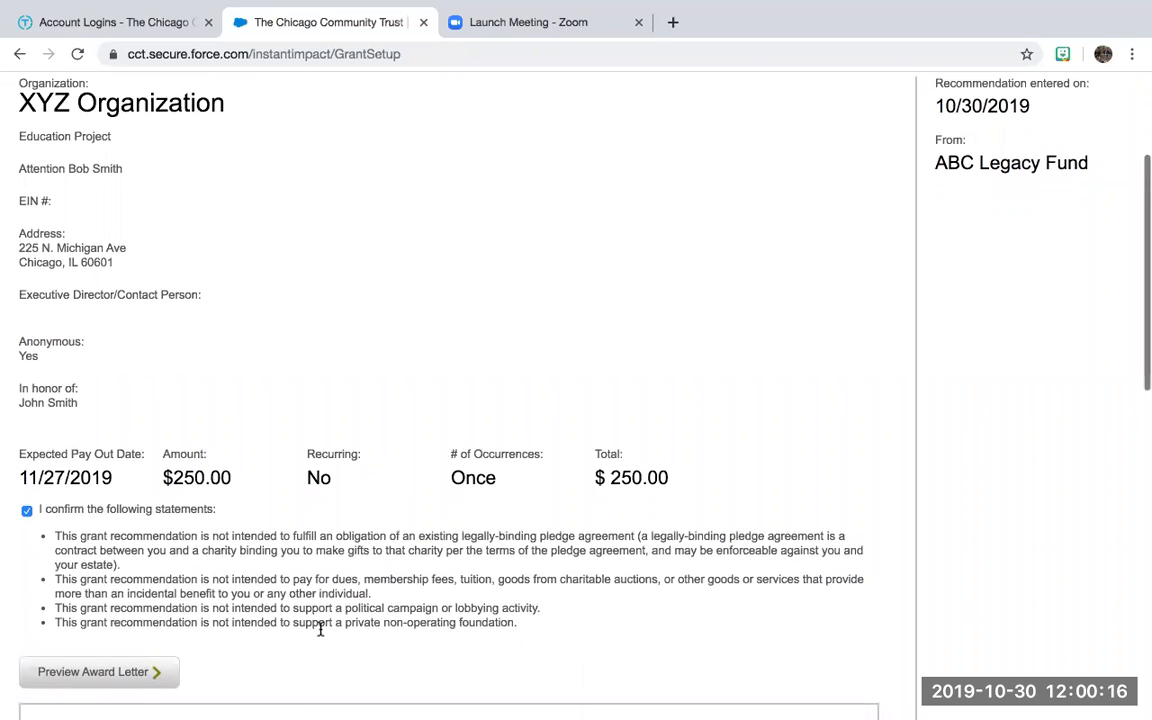
- Read through the draft award letter and go back to make changes to the grant recommendation
scroll(321, 635, "down", 5)
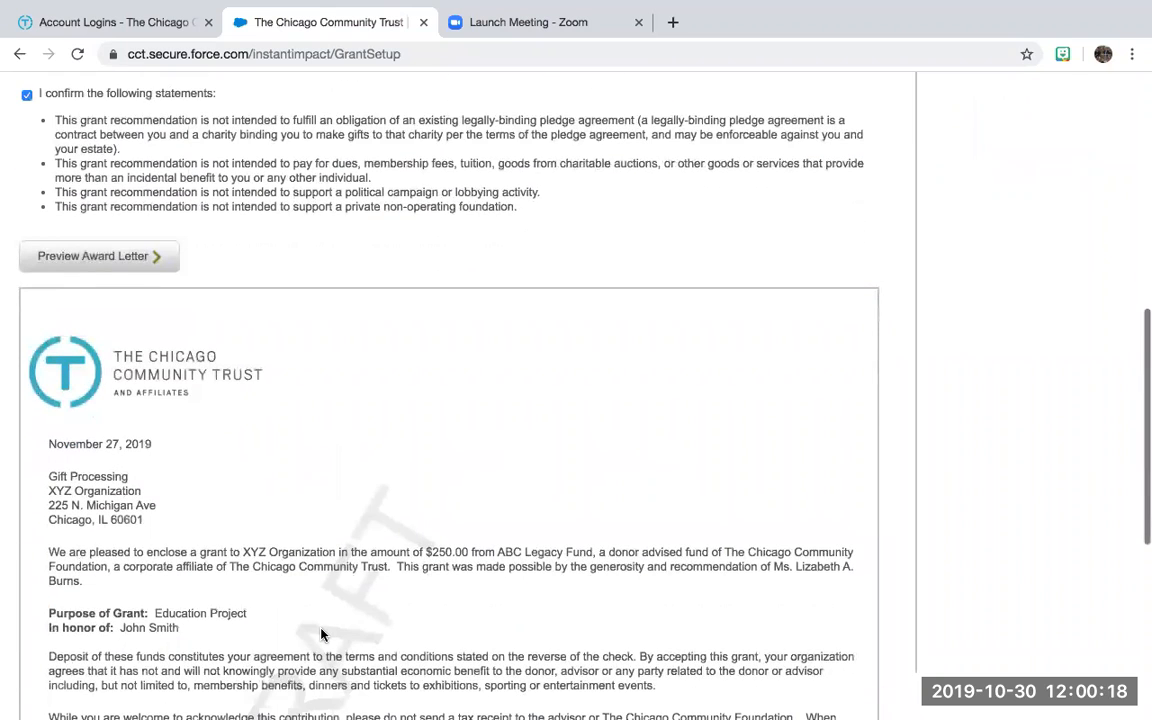
scroll(321, 635, "down", 7)
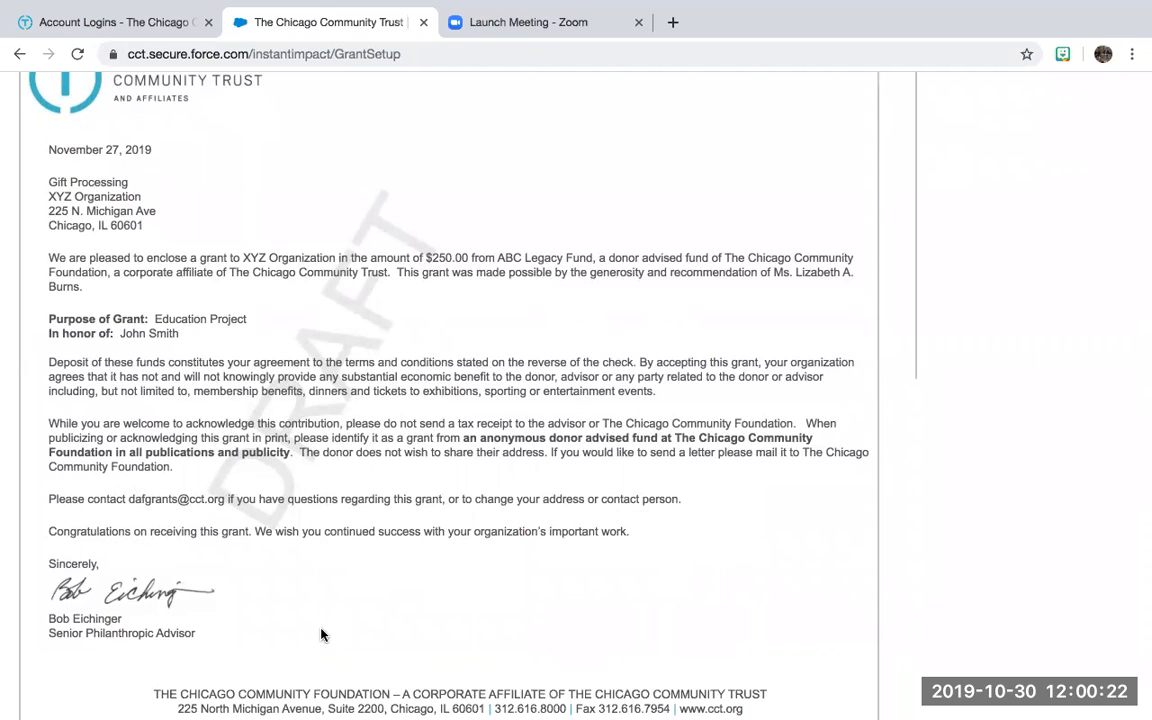
scroll(321, 635, "down", 1)
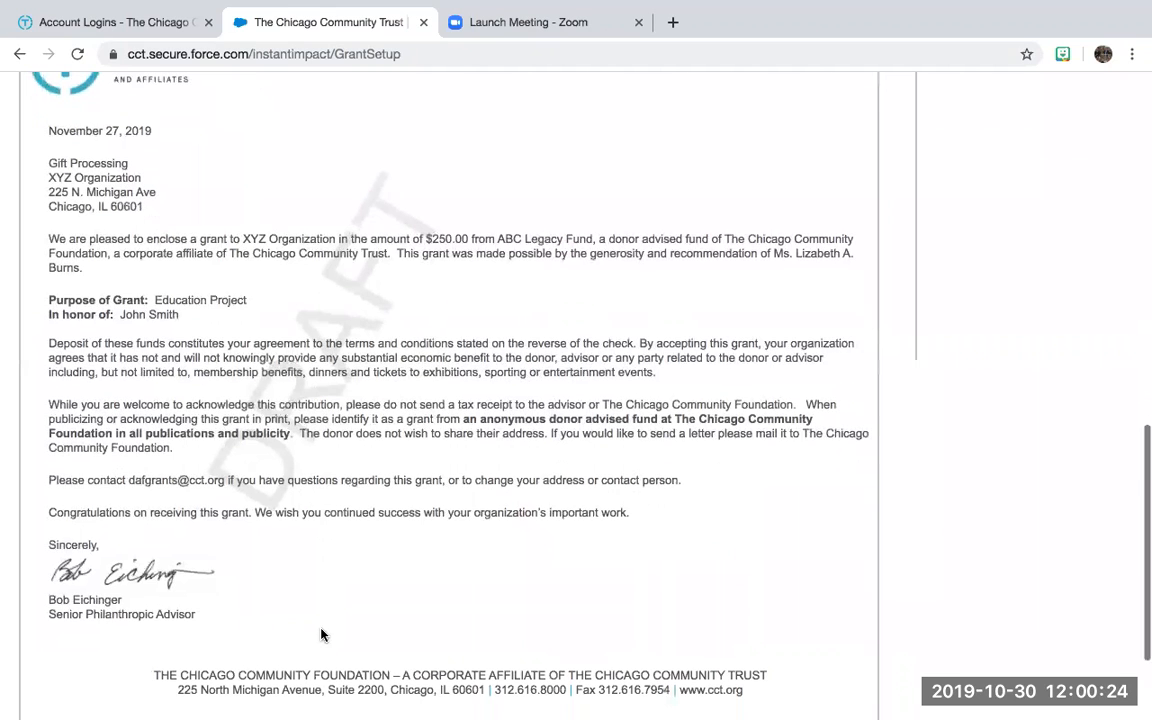
scroll(321, 635, "down", 4)
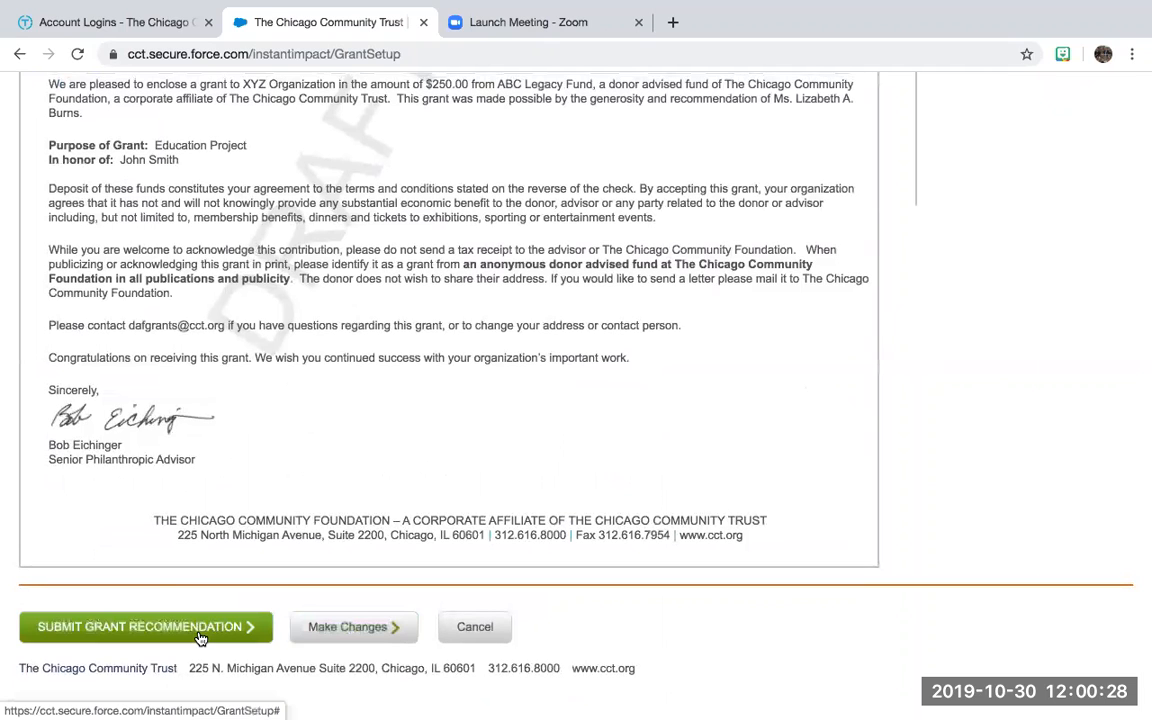
left_click(339, 637)
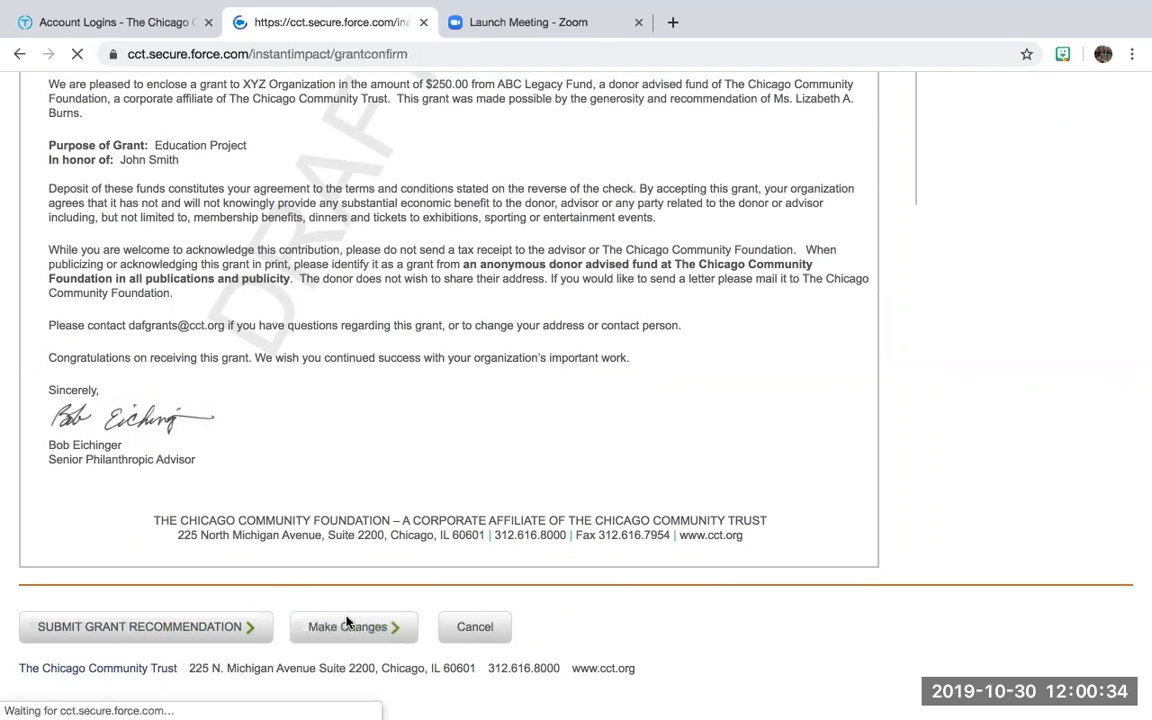
- Review the filled-in grant details and award letter options on the form, and continue to the submission page
scroll(339, 589, "down", 7)
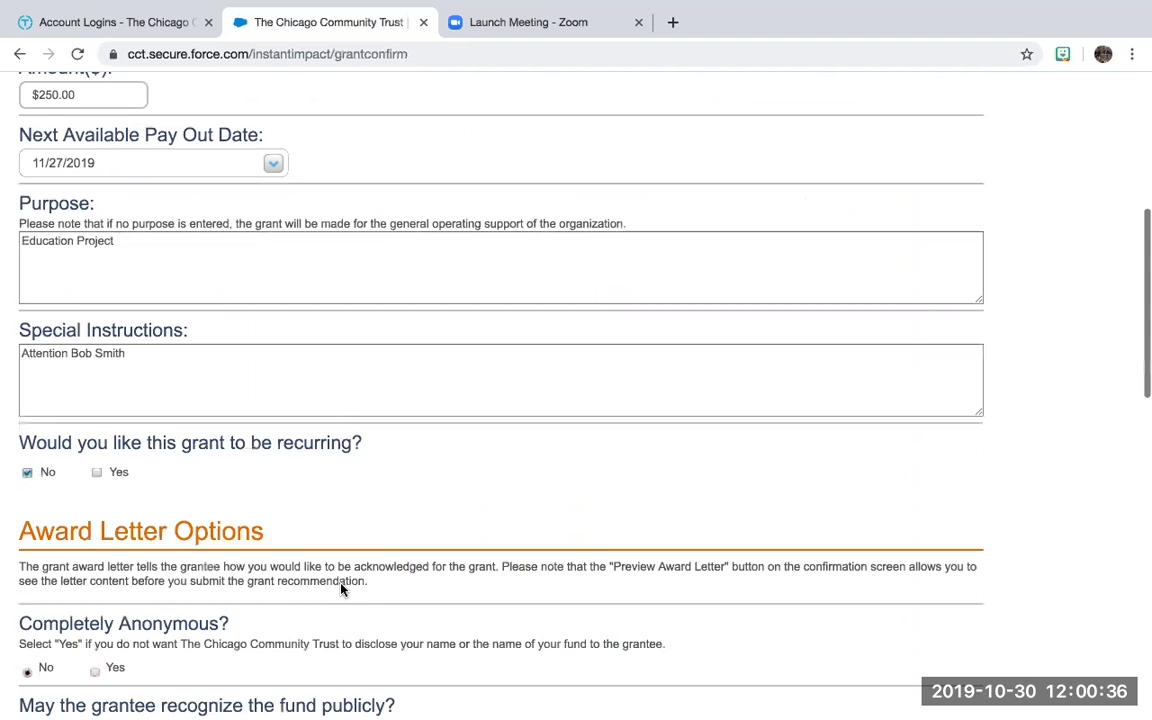
scroll(200, 536, "down", 2)
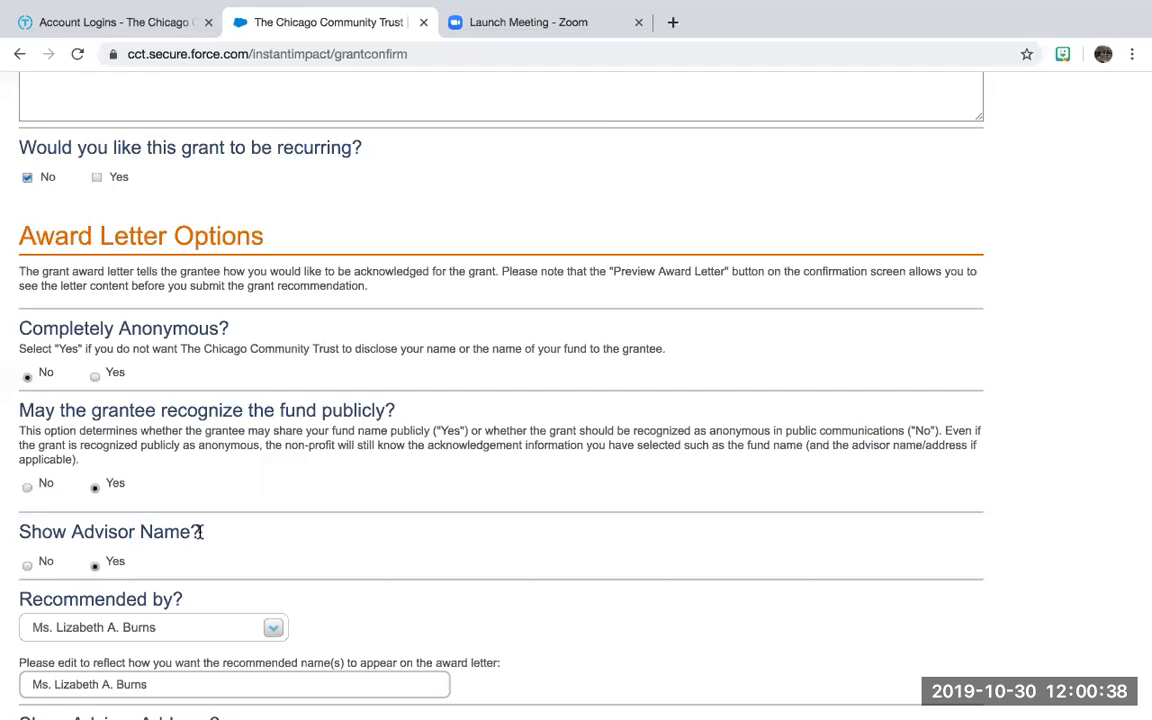
scroll(200, 534, "down", 8)
left_click(152, 626)
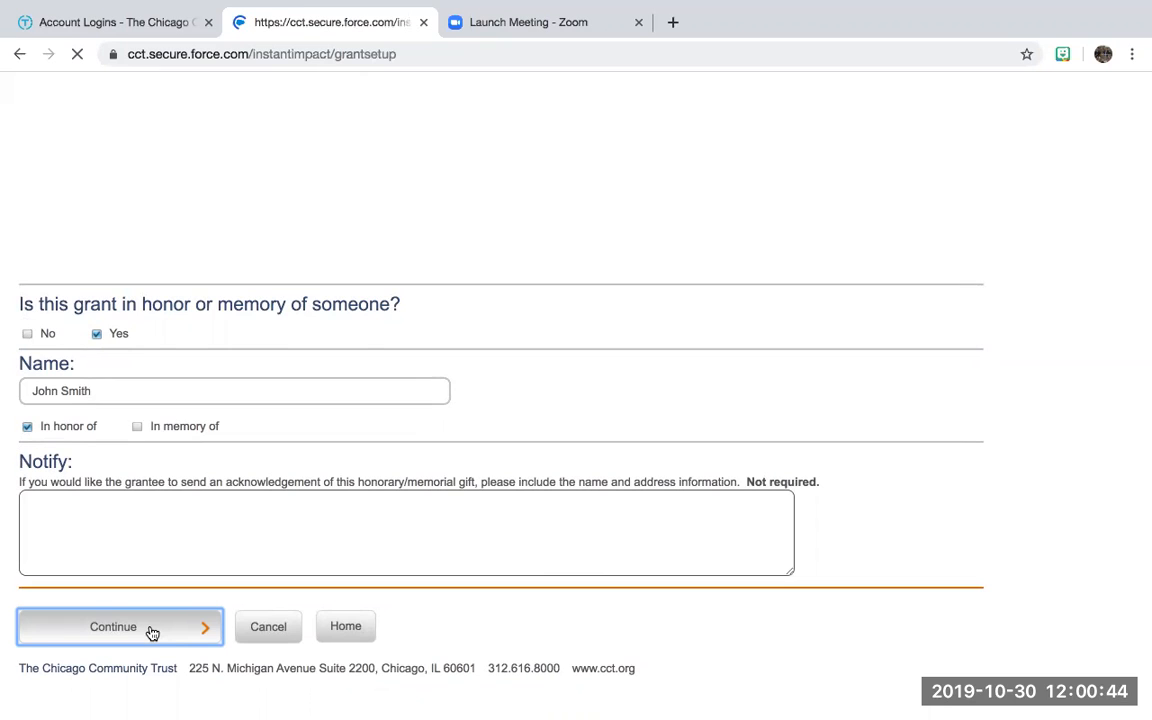
- Confirm the required grant statements again and submit the $250 grant recommendation to XYZ Organization
scroll(152, 633, "down", 3)
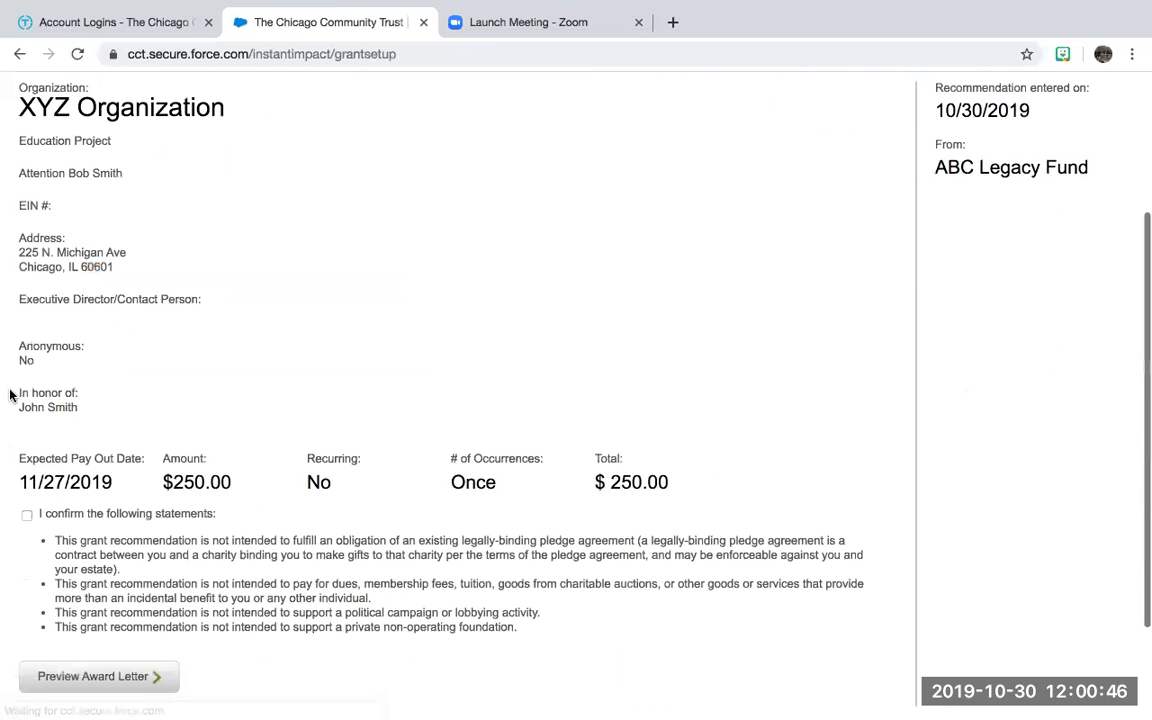
scroll(18, 388, "down", 3)
left_click(27, 377)
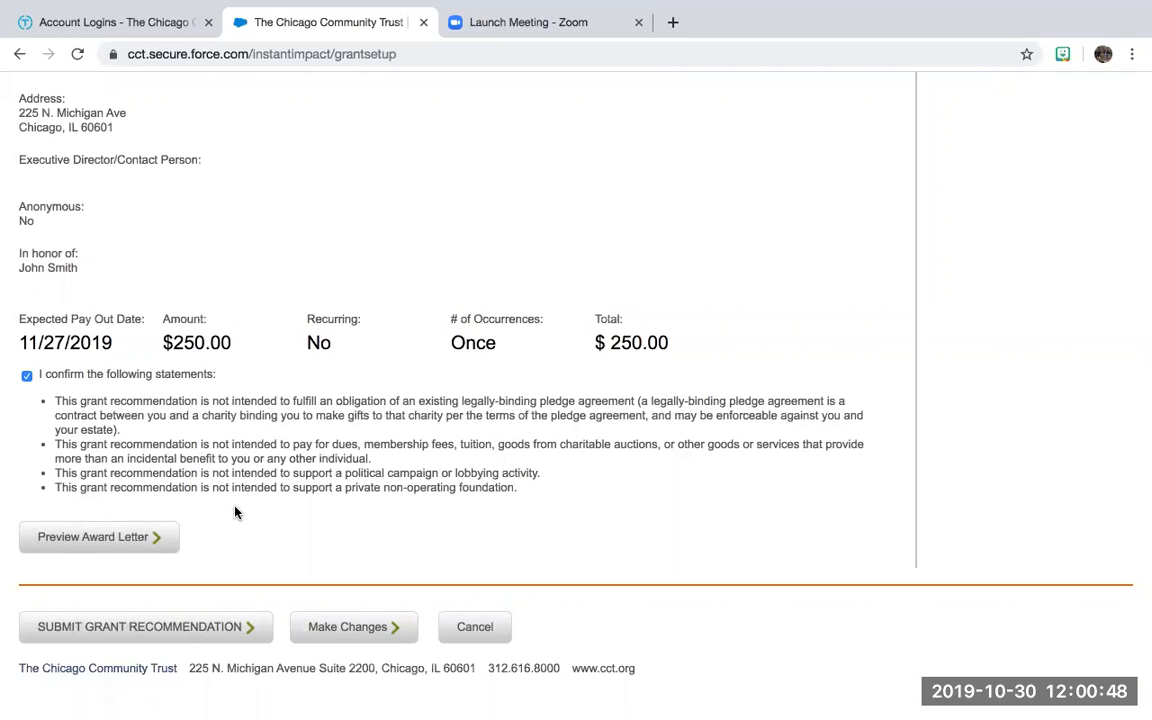
left_click(203, 627)
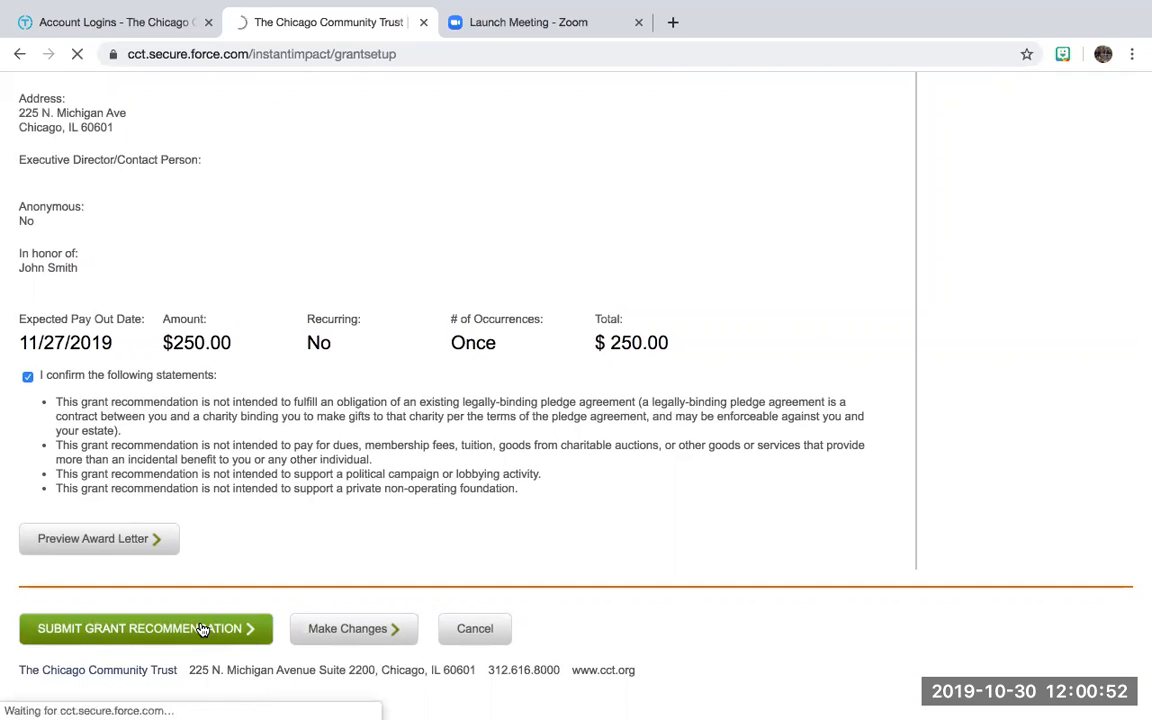
- Look over the submitted grant's confirmation page and start another grant recommendation with a blank form
scroll(214, 283, "down", 1)
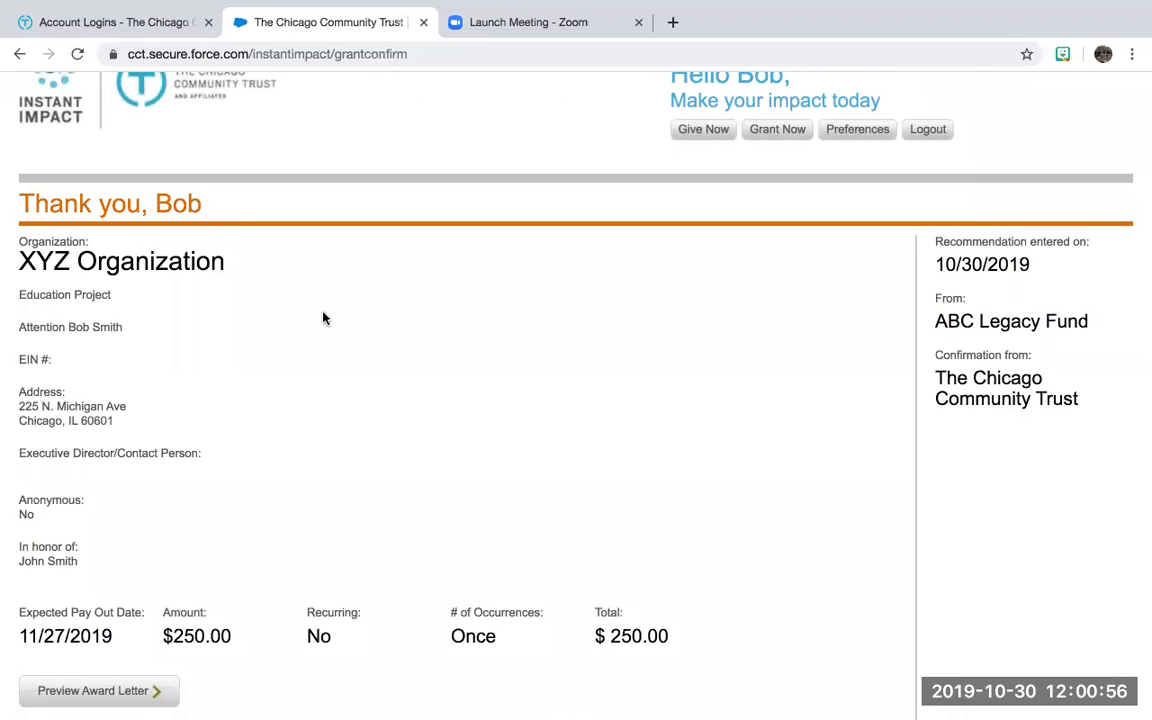
scroll(352, 334, "down", 2)
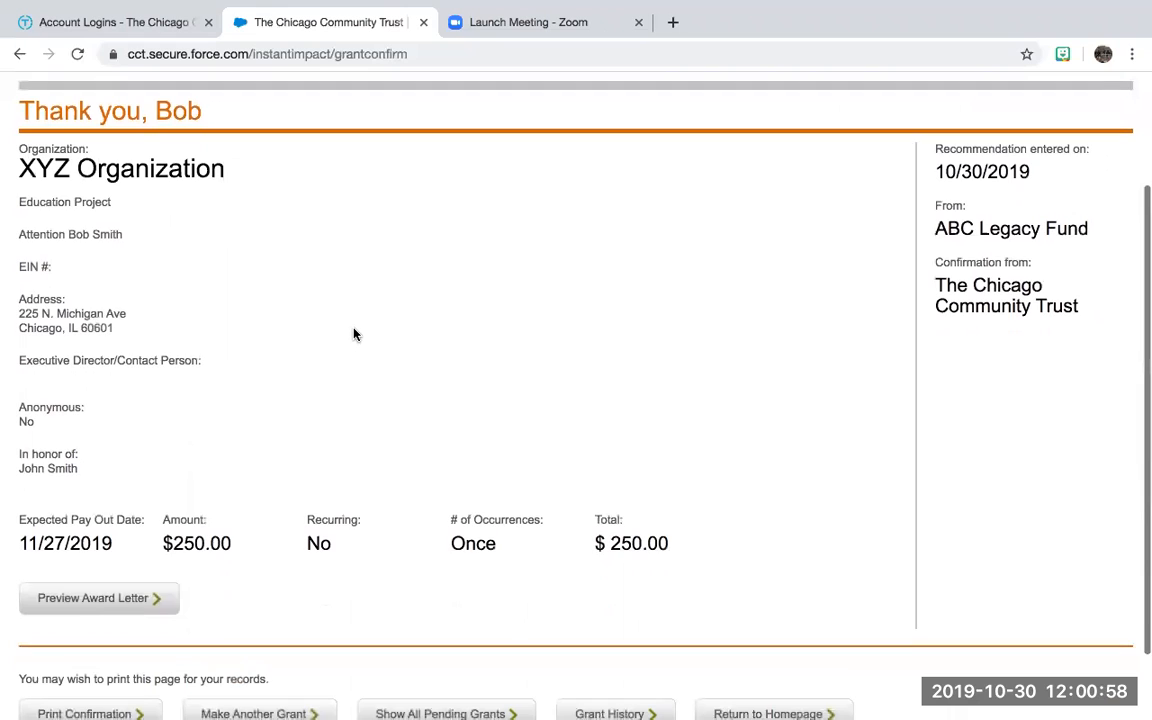
scroll(353, 334, "up", 2)
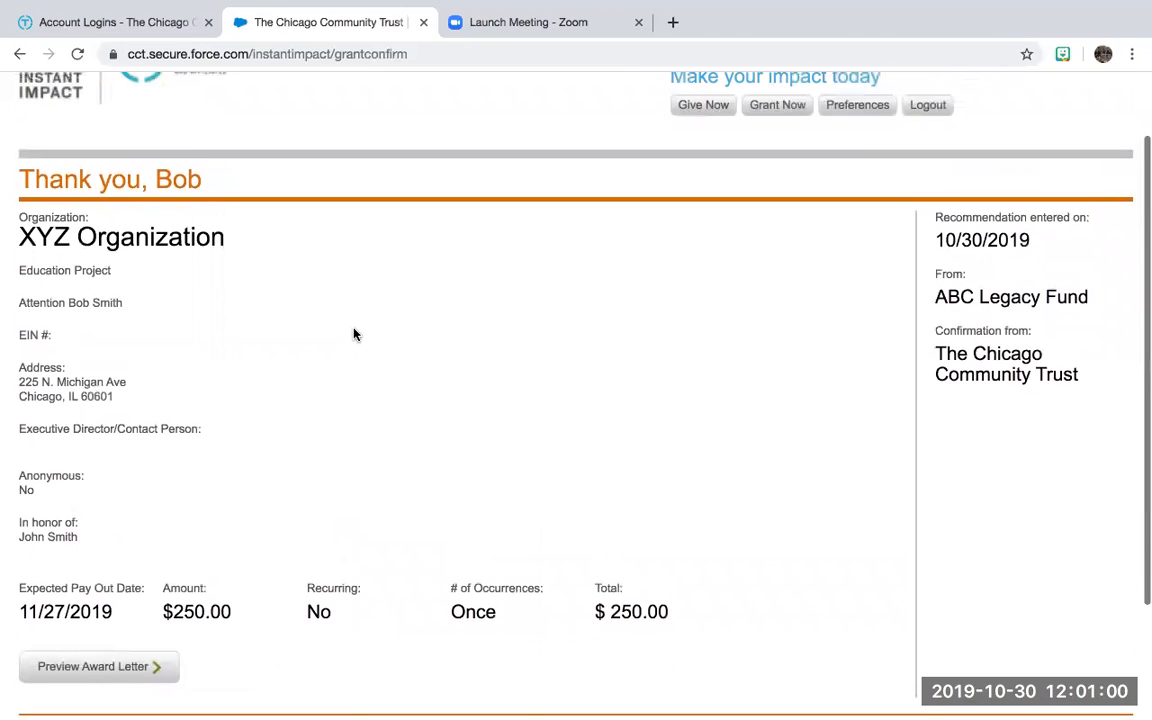
scroll(353, 334, "down", 3)
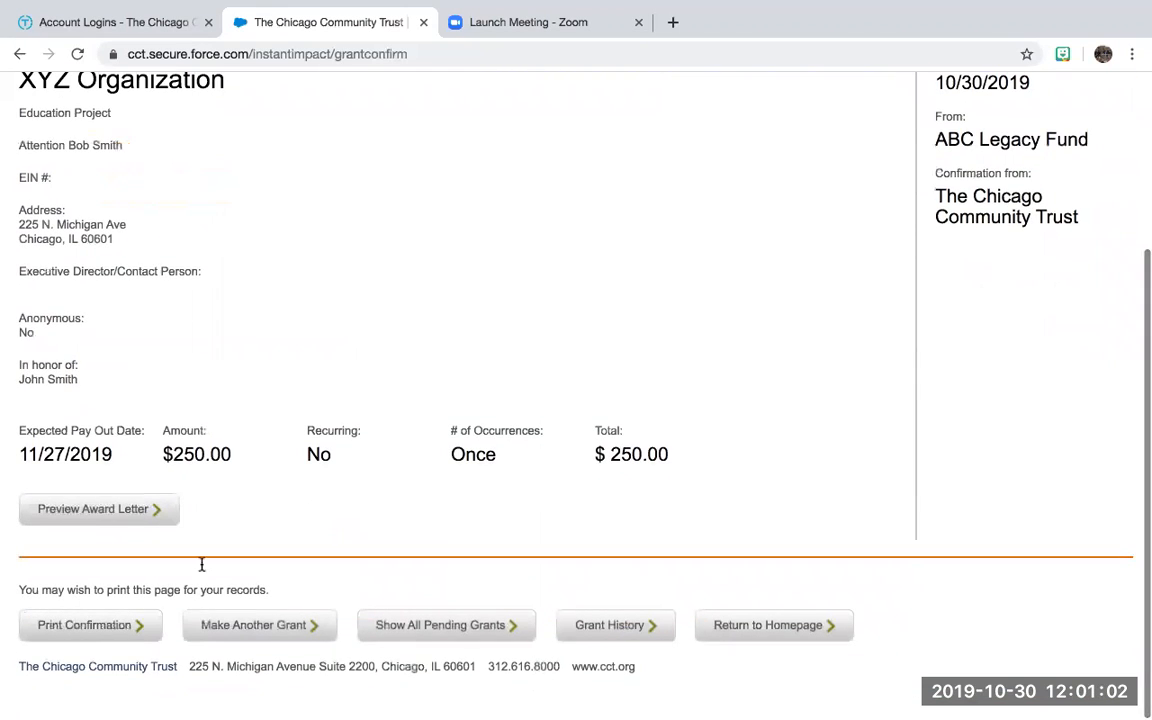
left_click(226, 629)
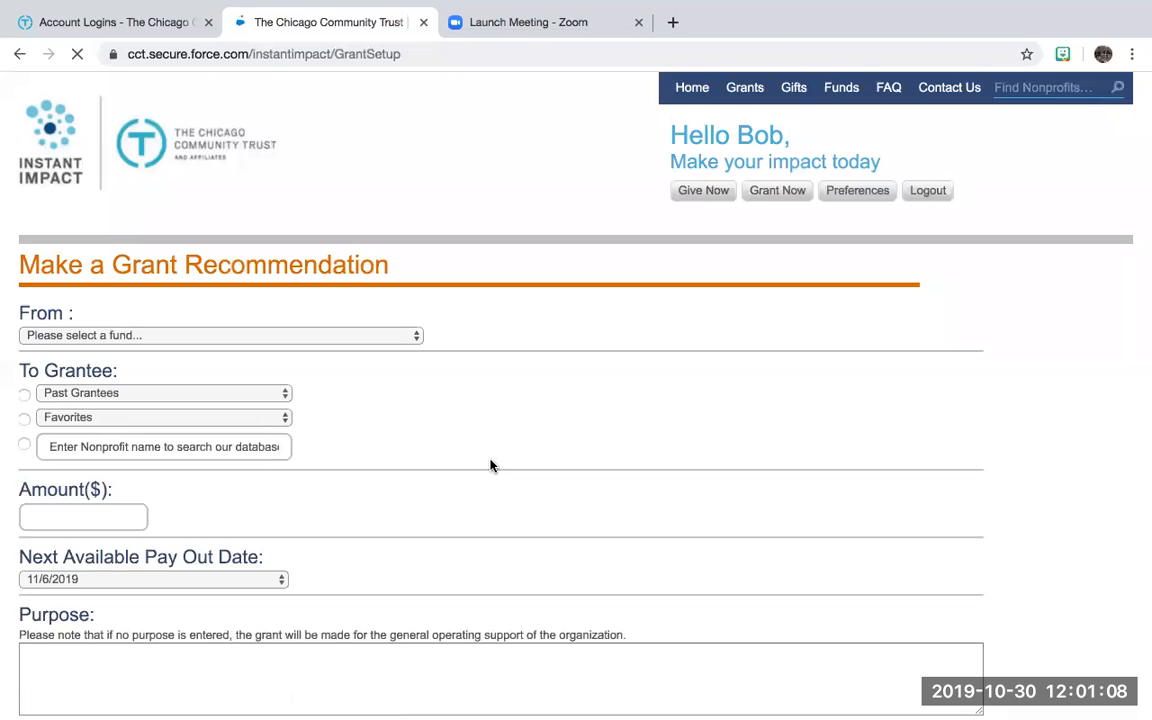
scroll(490, 465, "down", 3)
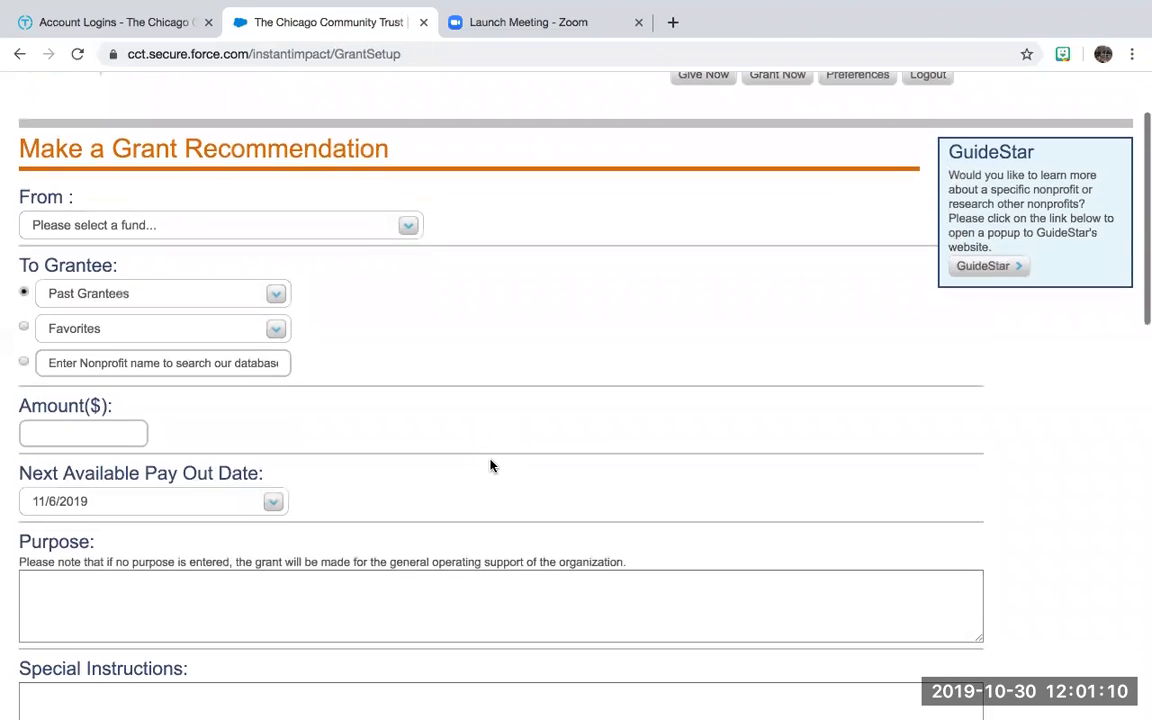
scroll(490, 465, "down", 1)
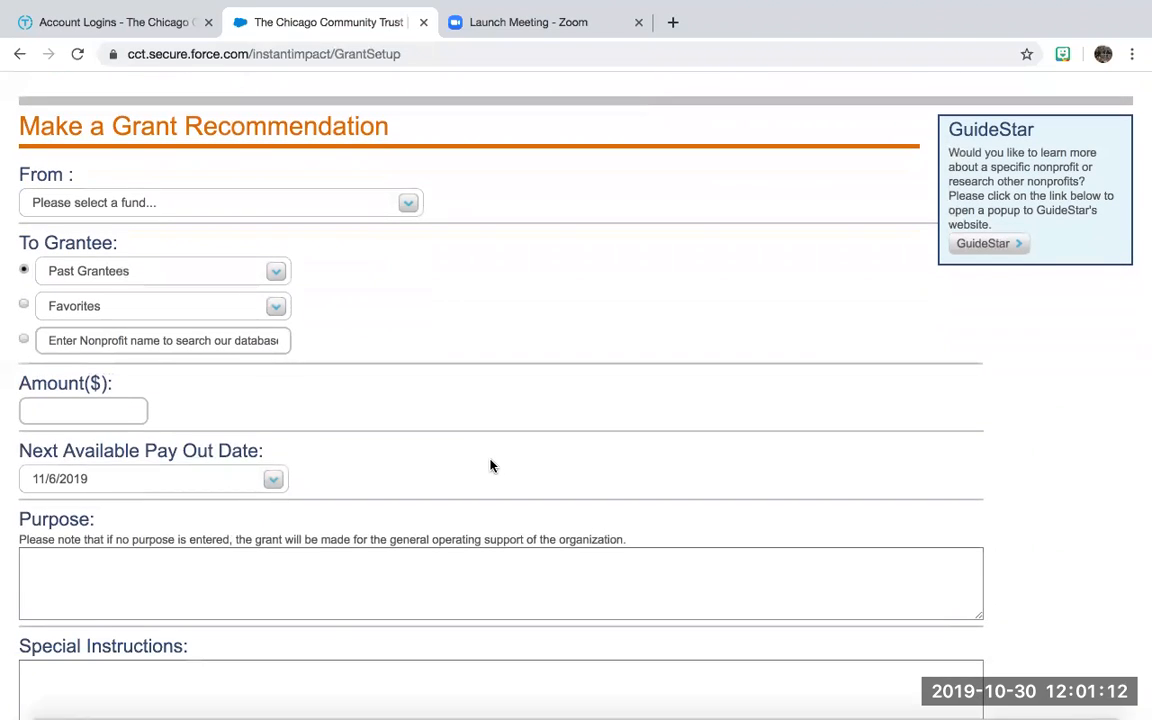
- Switch to the Instant Impact Tutorial slide show in PowerPoint and advance it to the Questions slide
key("ctrl+Up")
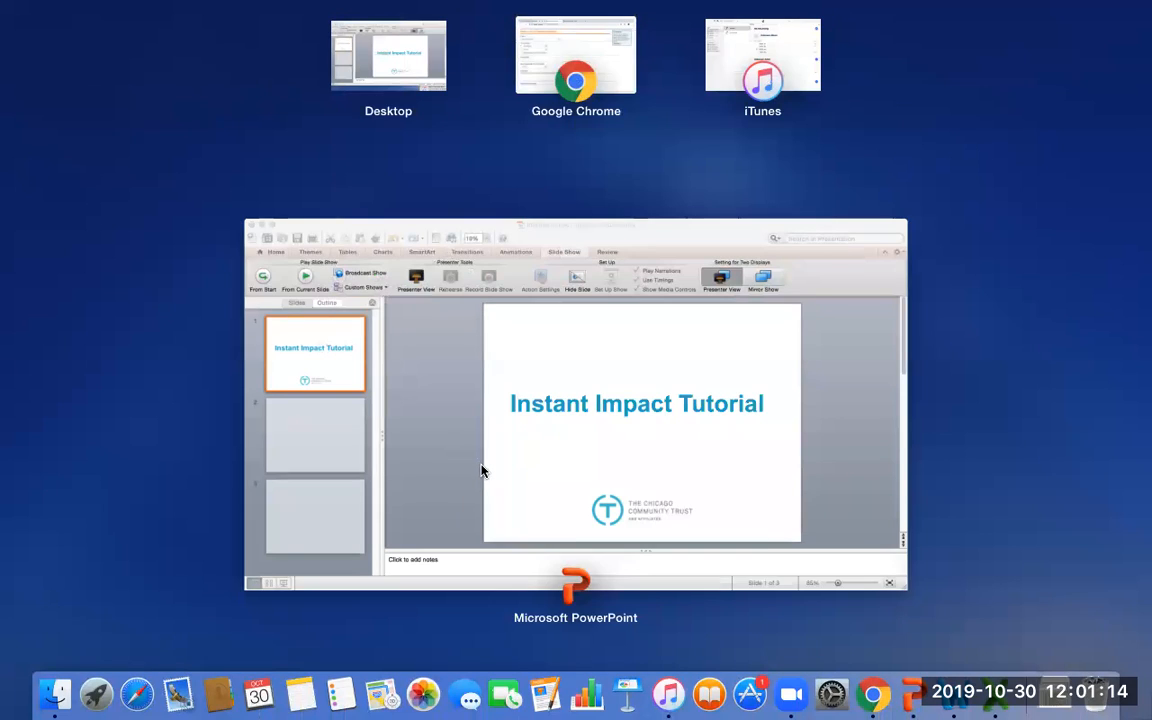
left_click(481, 470)
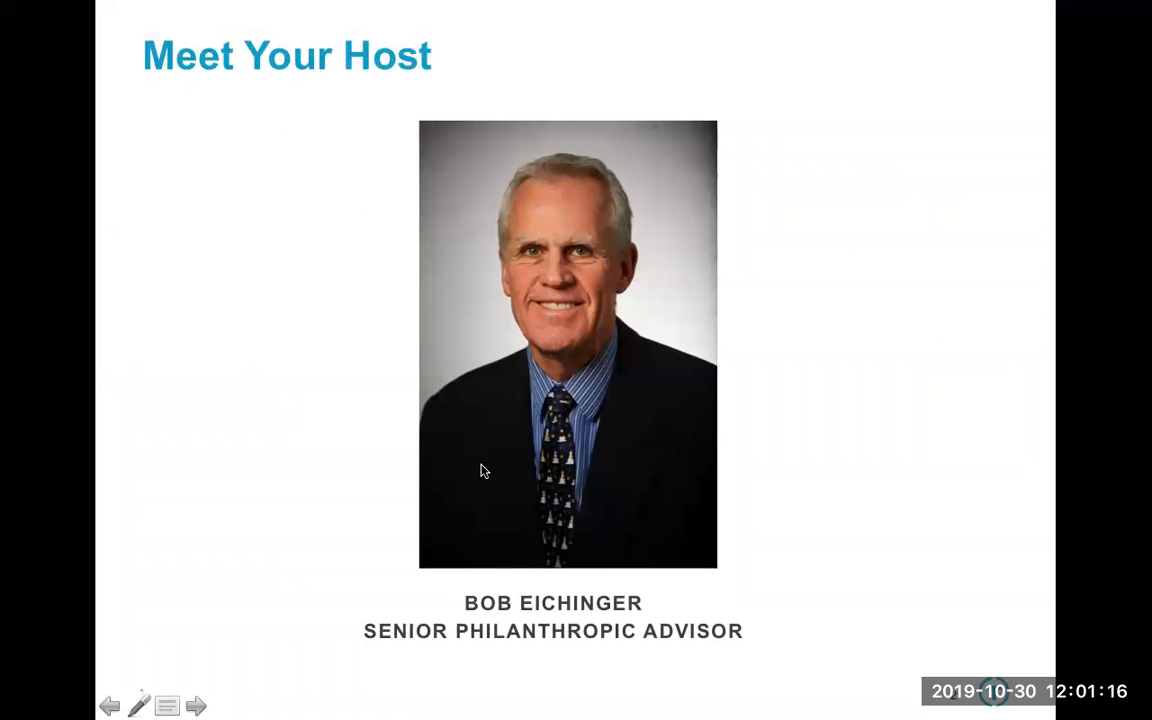
left_click(481, 470)
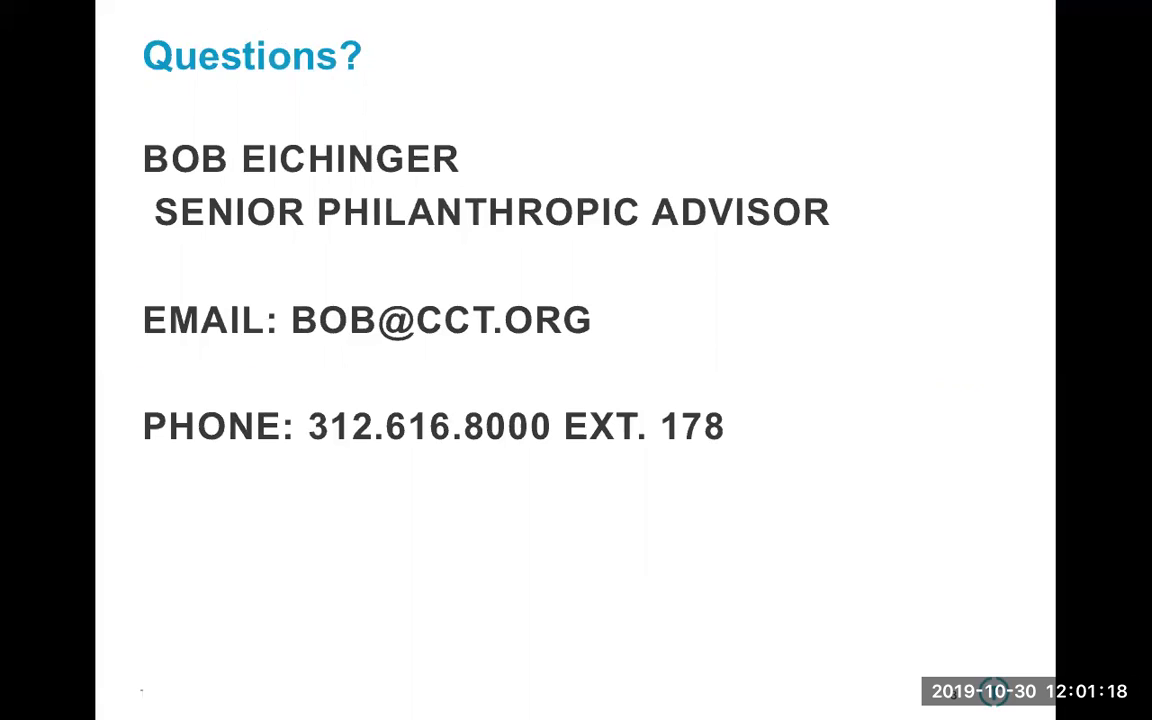